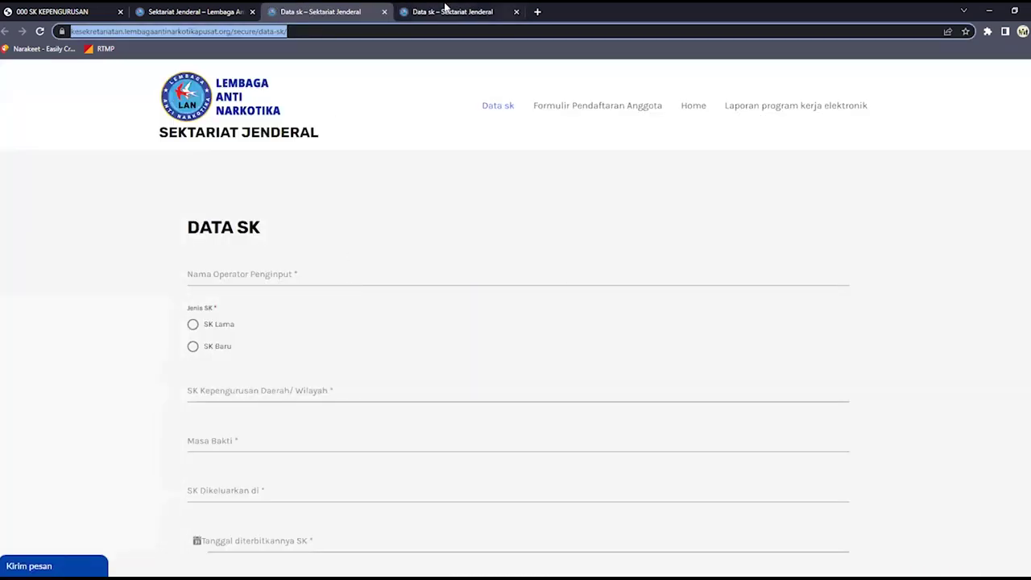
# Enter the operator's name in the Nama Operator Penginput field of the Data SK form
pyautogui.scroll(-2, 318, 339)
pyautogui.scroll(-2, 318, 338)
pyautogui.click(308, 330)
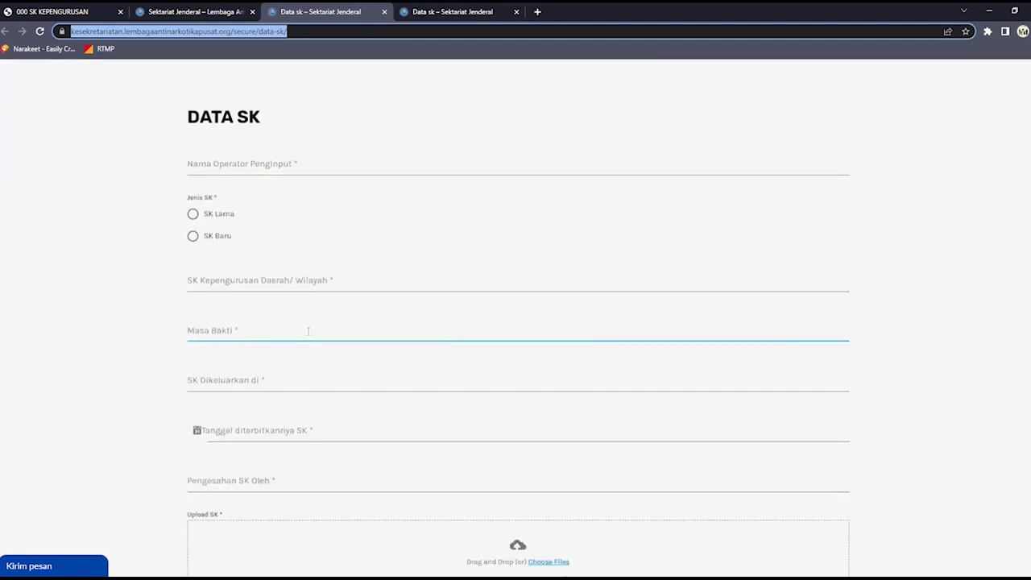
pyautogui.click(302, 171)
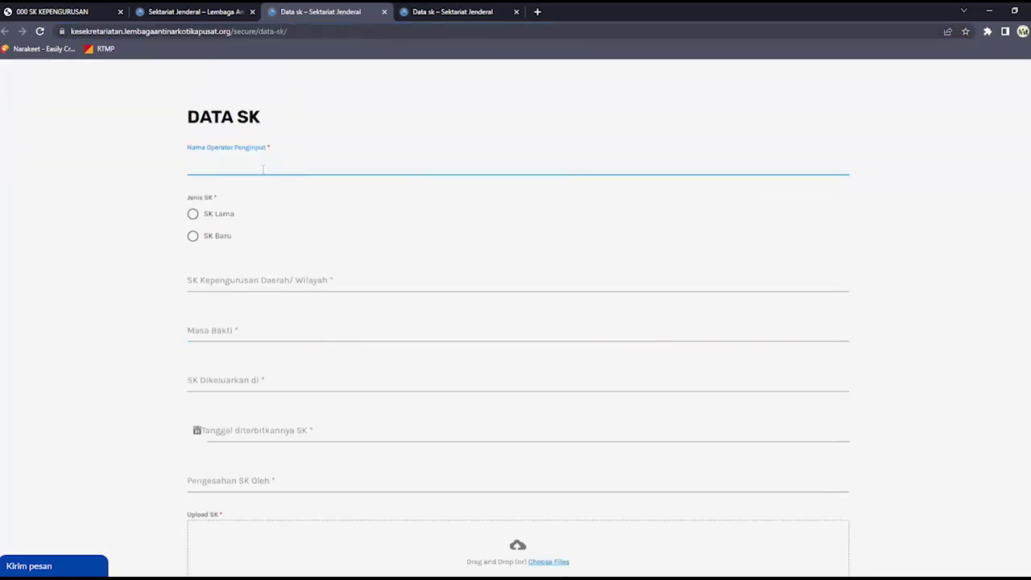
pyautogui.scroll(1, 262, 169)
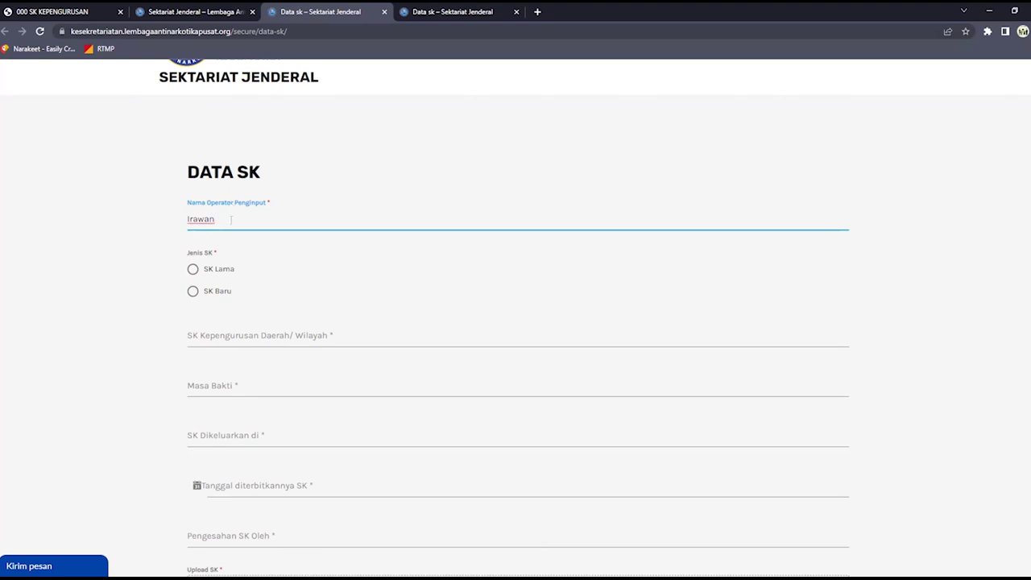
# Set the decree type (Jenis SK) to SK Lama
pyautogui.moveTo(193, 257); pyautogui.dragTo(229, 269)
pyautogui.click(255, 265)
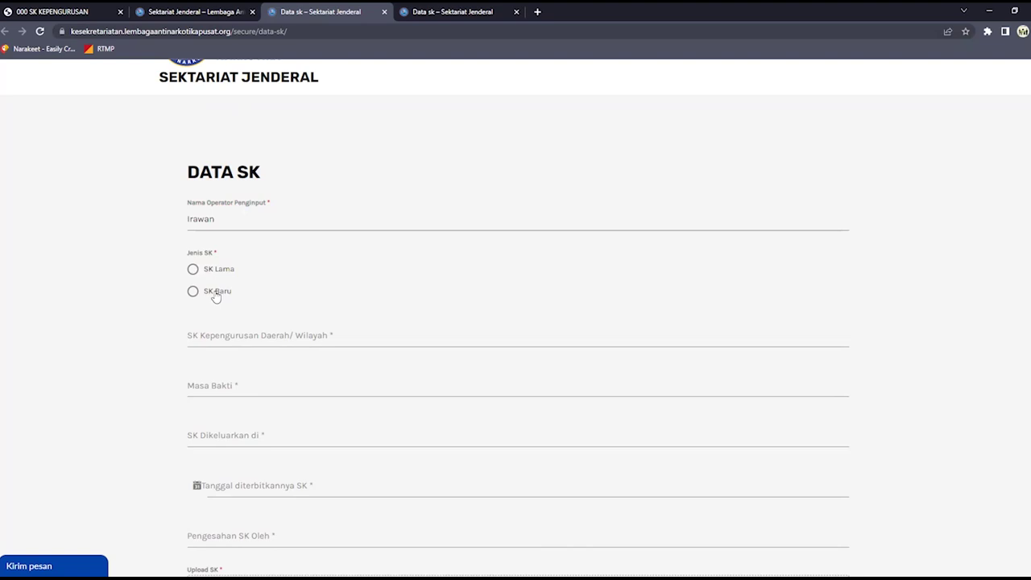
pyautogui.click(225, 271)
# Look up the province in the 000 SK KEPENGURUSAN decree and enter Kalimantan Selatan as SK Kepengurusan Daerah/Wilayah
pyautogui.click(260, 339)
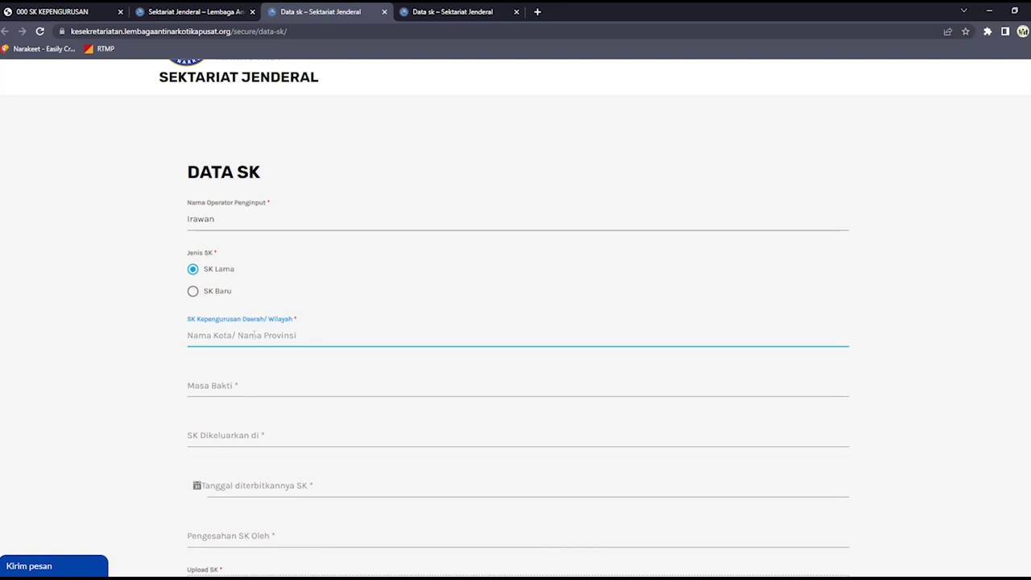
pyautogui.click(57, 11)
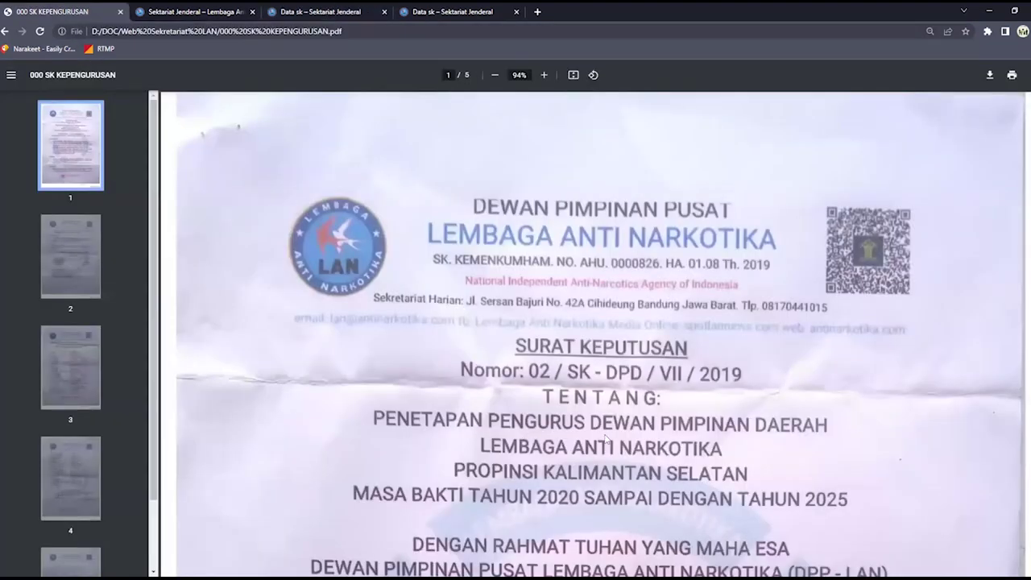
pyautogui.scroll(-2, 605, 439)
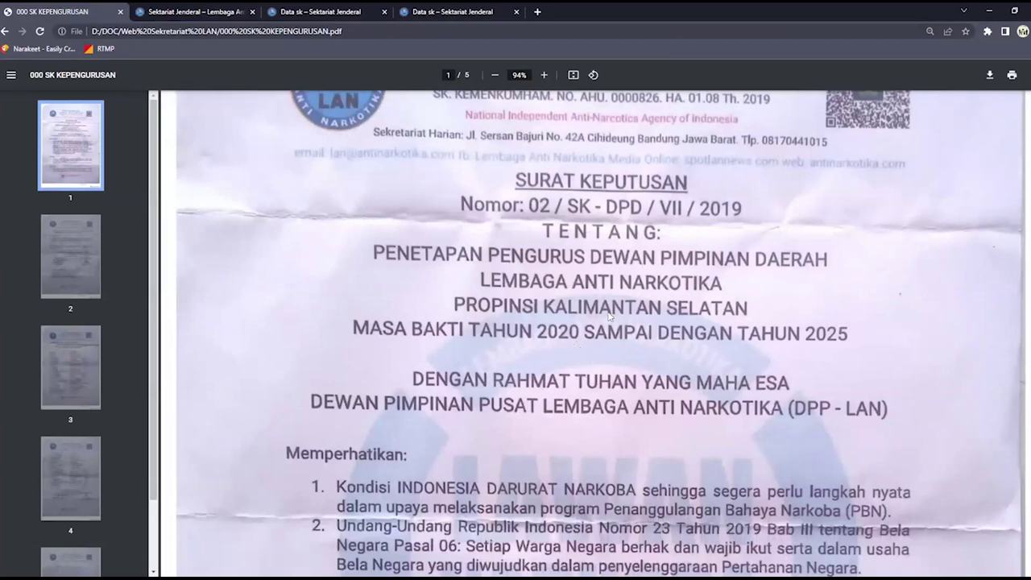
pyautogui.click(157, 10)
pyautogui.click(295, 10)
pyautogui.write('Kalimantan Selatan')
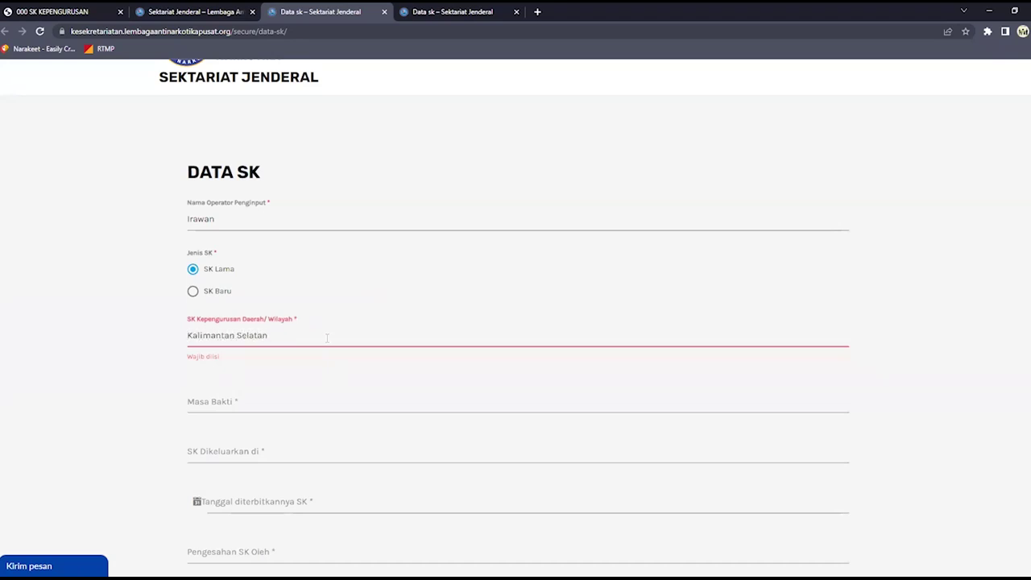
# Check the term of office in the decree PDF and enter 2020-2025 as Masa Bakti
pyautogui.click(286, 414)
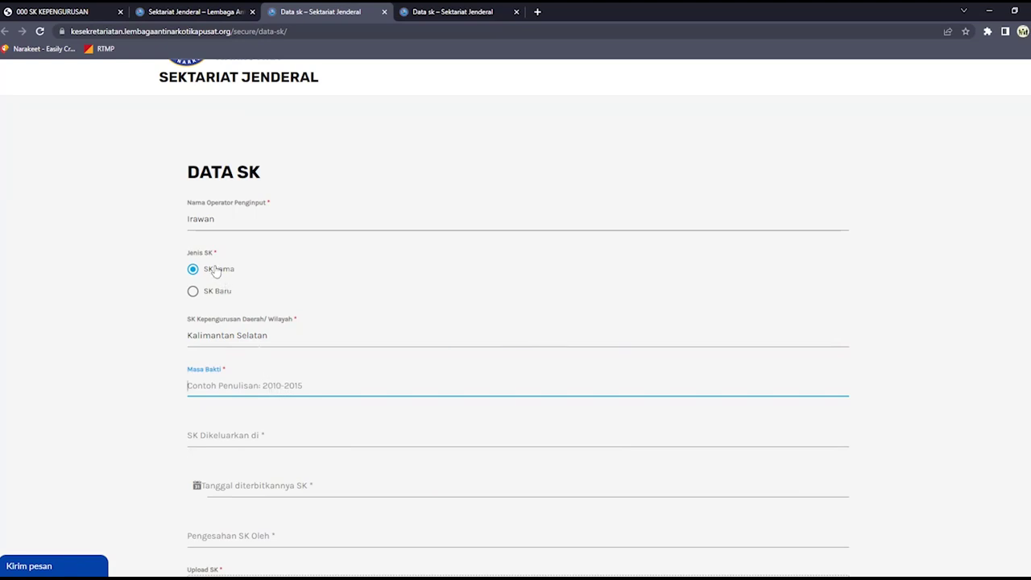
pyautogui.hotkey('ctrl', '1')
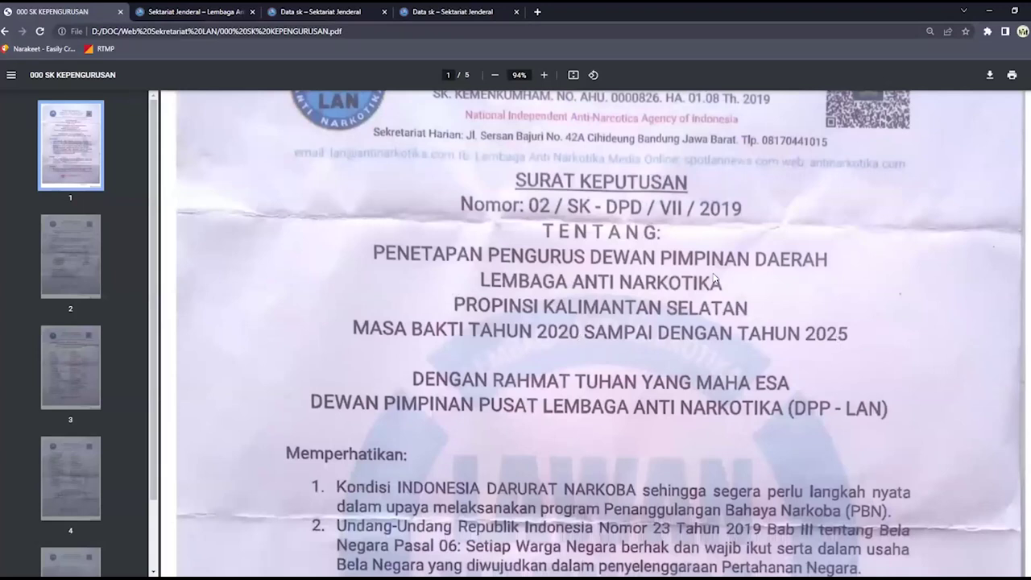
pyautogui.click(207, 16)
pyautogui.hotkey('ctrl', 'Tab')
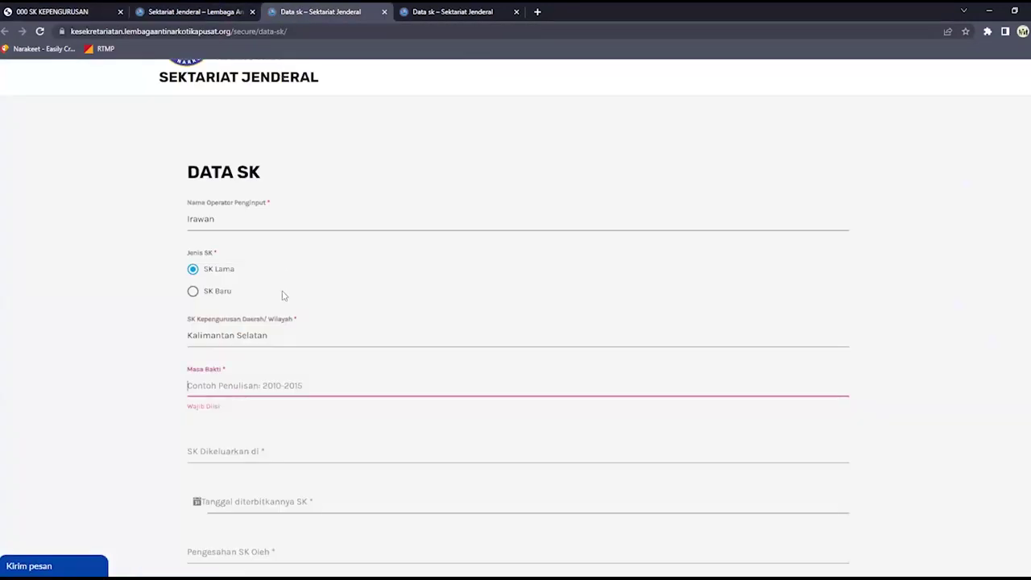
pyautogui.write('2020-2025')
# Find the place of issue on page 2 of the decree PDF and enter Bandung as SK Dikeluarkan di
pyautogui.click(253, 456)
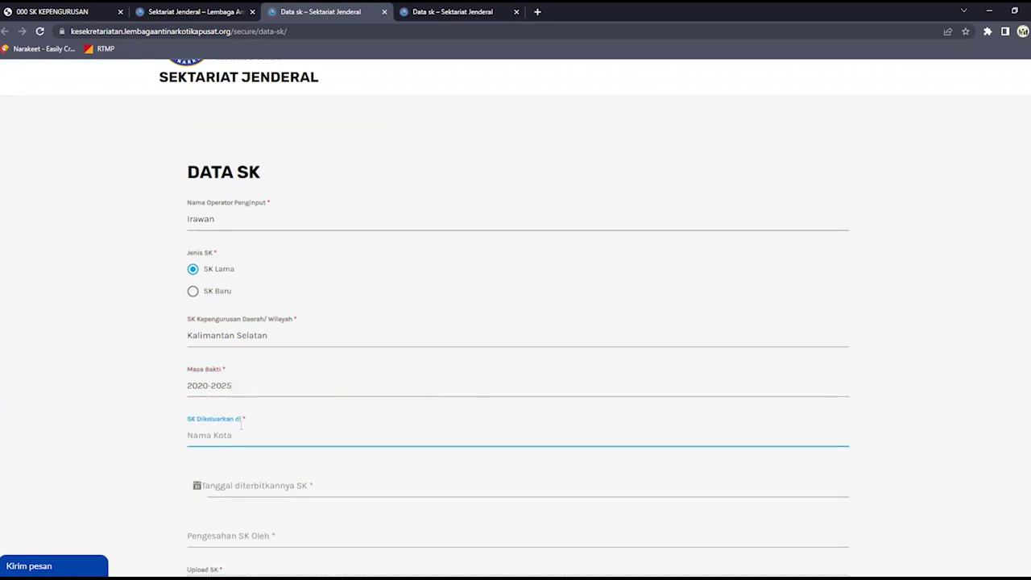
pyautogui.hotkey('ctrl', '1')
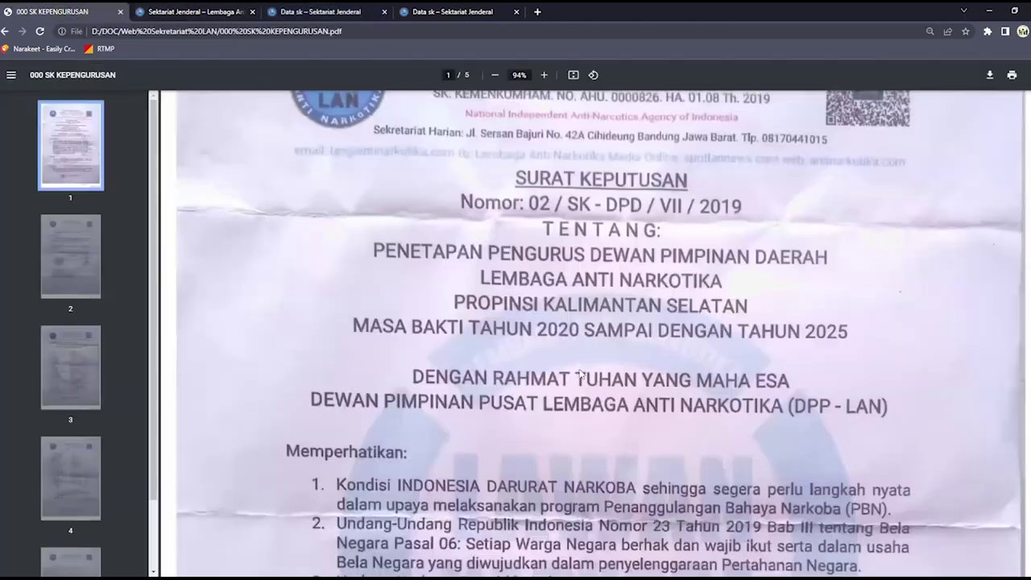
pyautogui.scroll(-5, 576, 383)
pyautogui.scroll(-15, 575, 383)
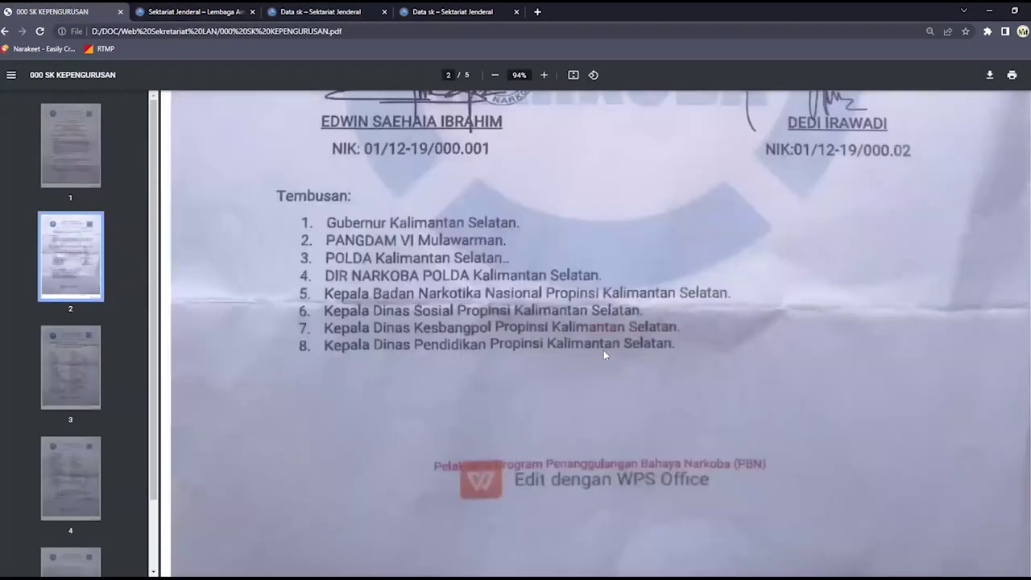
pyautogui.scroll(2, 612, 330)
pyautogui.scroll(3, 620, 312)
pyautogui.click(181, 11)
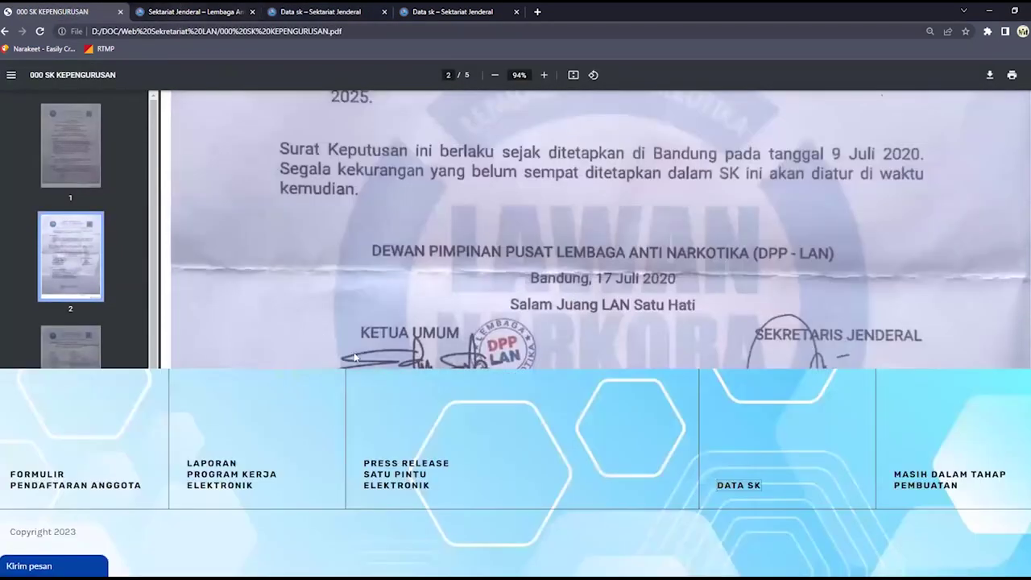
pyautogui.moveTo(370, 6); pyautogui.dragTo(205, 11)
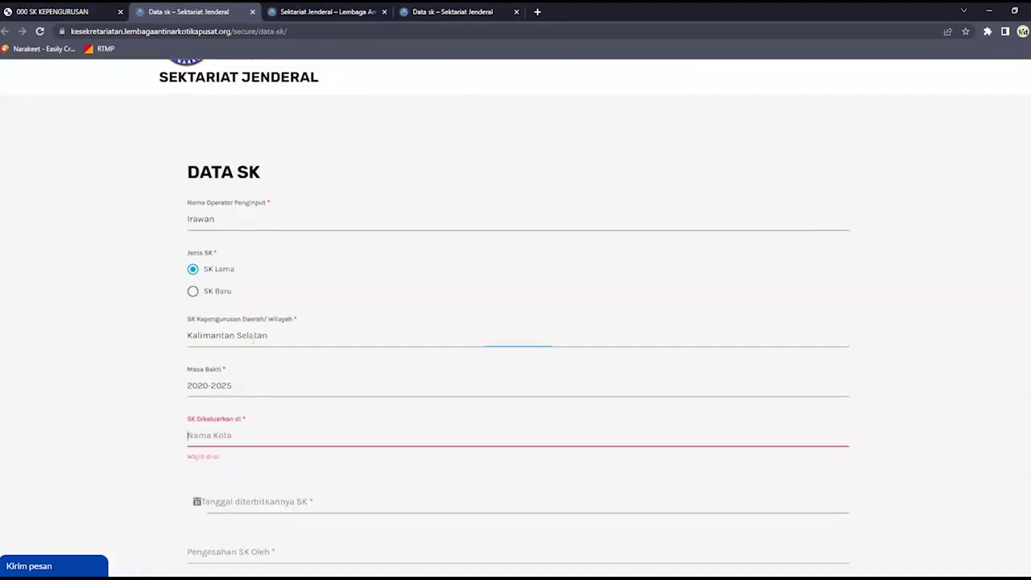
pyautogui.click(259, 432)
pyautogui.write('Bandung')
# Set Tanggal diterbitkannya SK to 17/07/2020, checking the signing date in the decree PDF
pyautogui.scroll(-2, 259, 432)
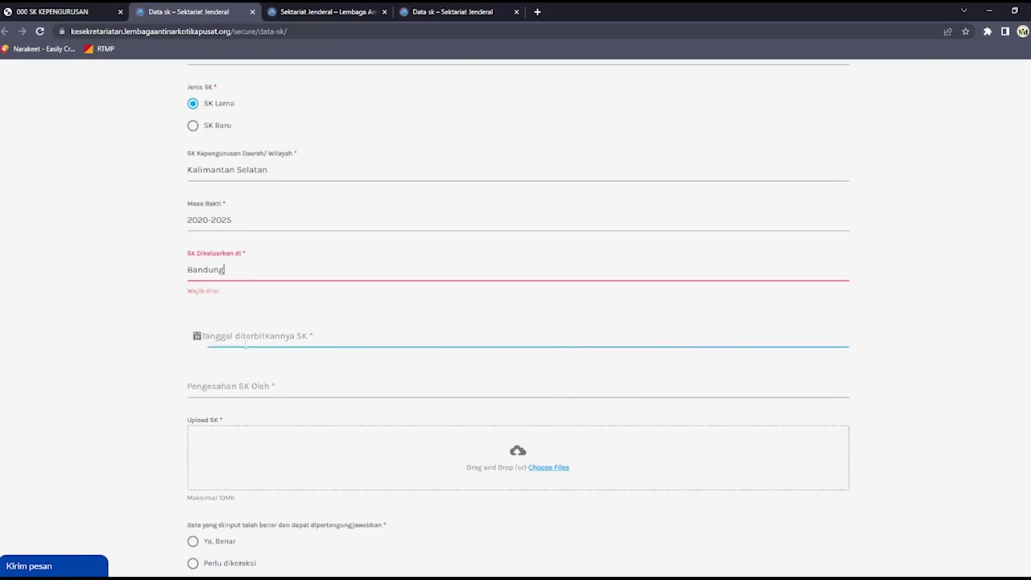
pyautogui.click(57, 12)
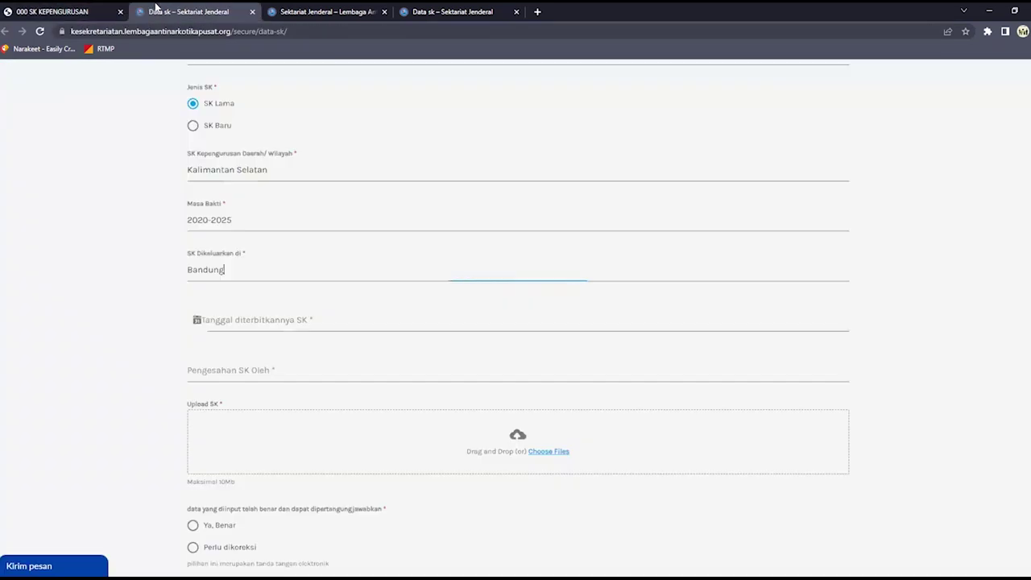
pyautogui.click(230, 11)
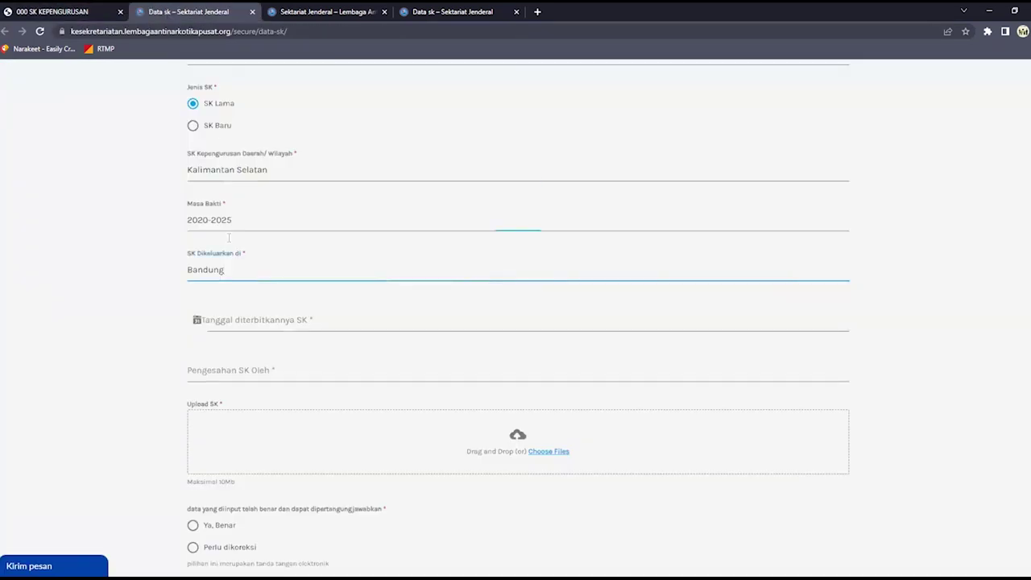
pyautogui.click(238, 322)
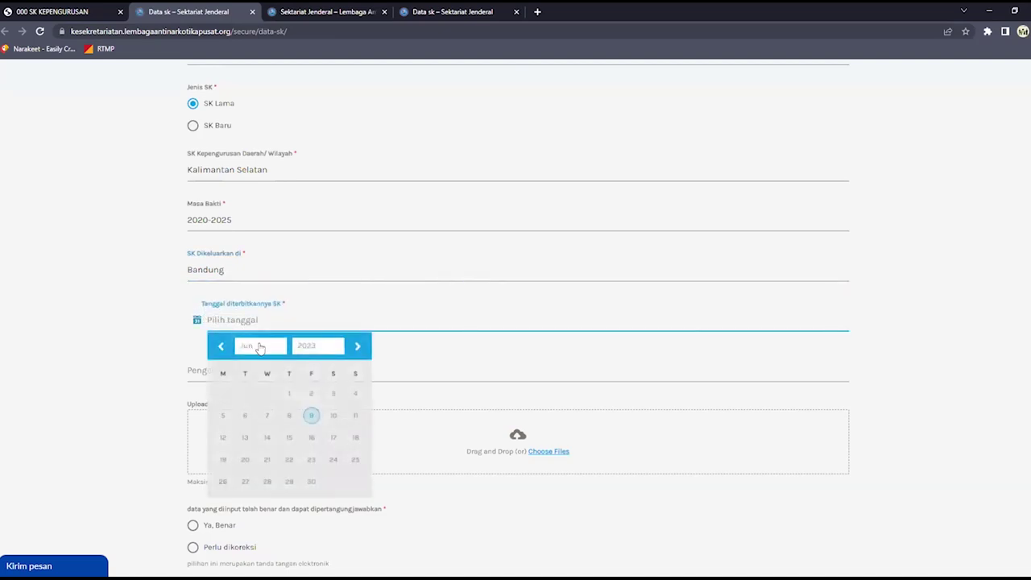
pyautogui.click(261, 347)
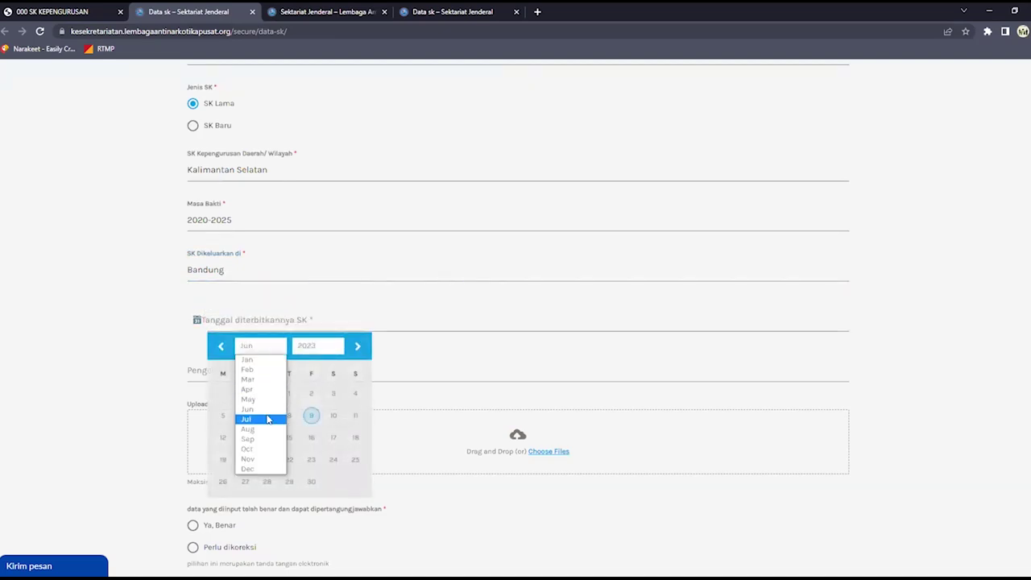
pyautogui.click(268, 420)
pyautogui.click(315, 347)
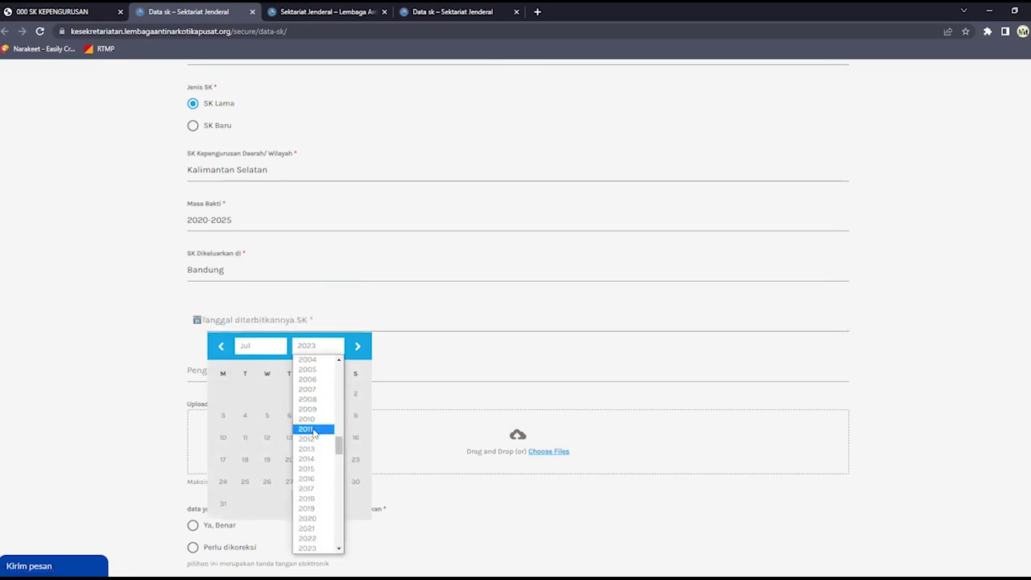
pyautogui.click(317, 519)
pyautogui.click(66, 8)
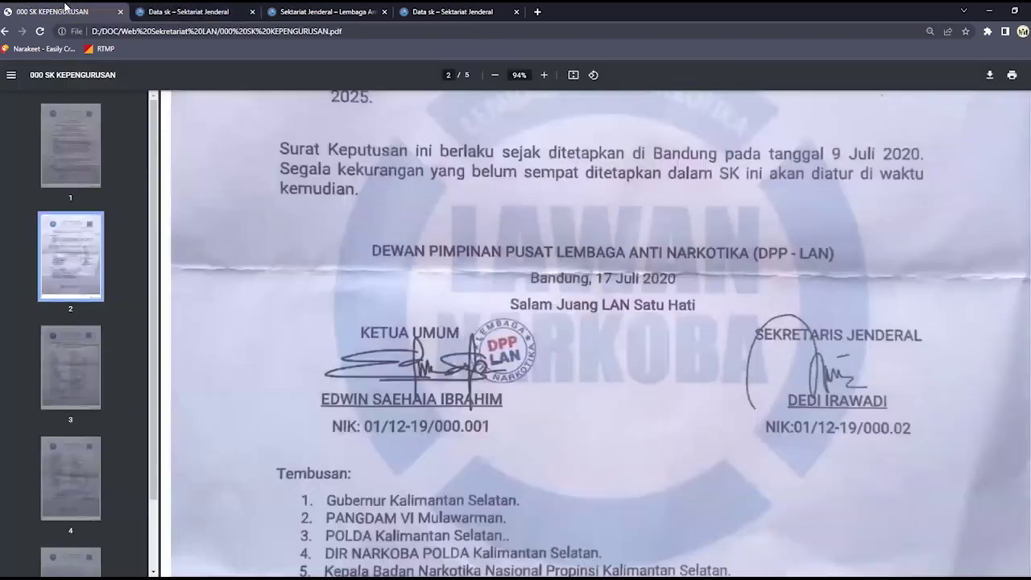
pyautogui.click(184, 10)
pyautogui.click(313, 439)
# Look up the Ketua Umum in the decree PDF and enter the chairman's first name in Pengesahan SK Oleh
pyautogui.click(212, 370)
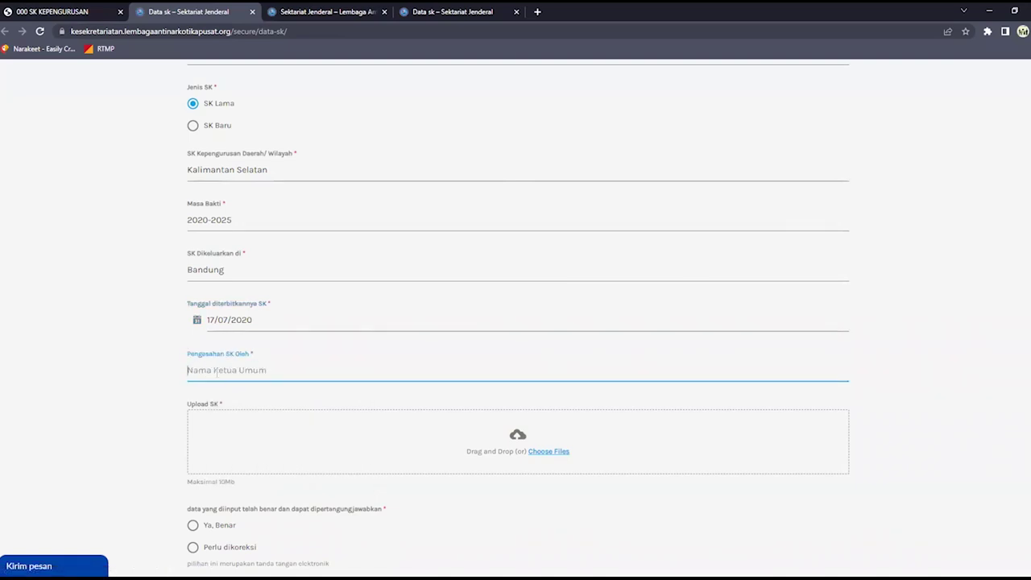
pyautogui.click(88, 10)
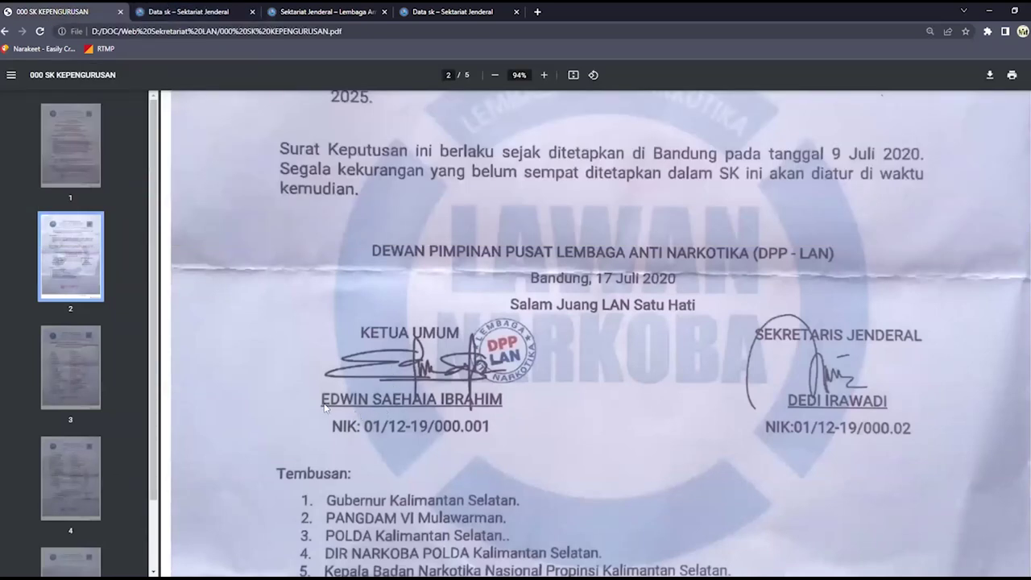
pyautogui.click(188, 11)
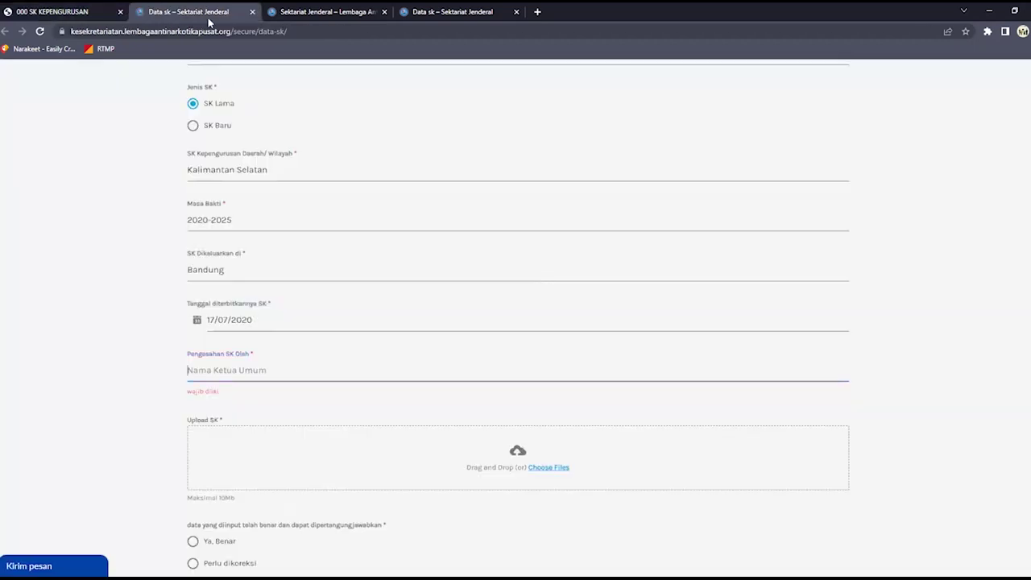
pyautogui.write('Edwin')
# Upload 000 SK KEPENGURUSAN.pdf from the Web Sekretariat LAN folder as the SK file
pyautogui.click(281, 446)
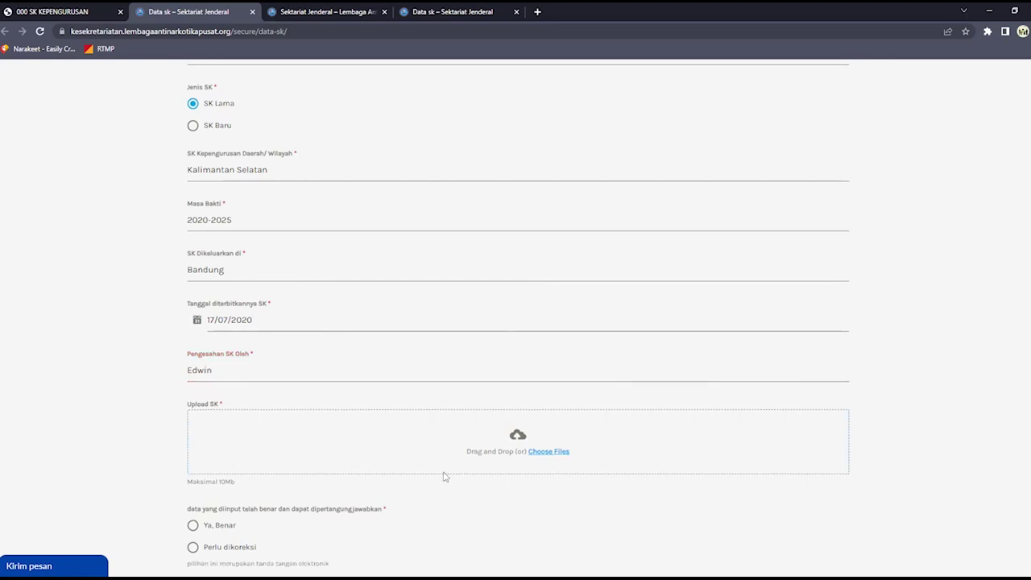
pyautogui.press('Escape')
pyautogui.click(485, 454)
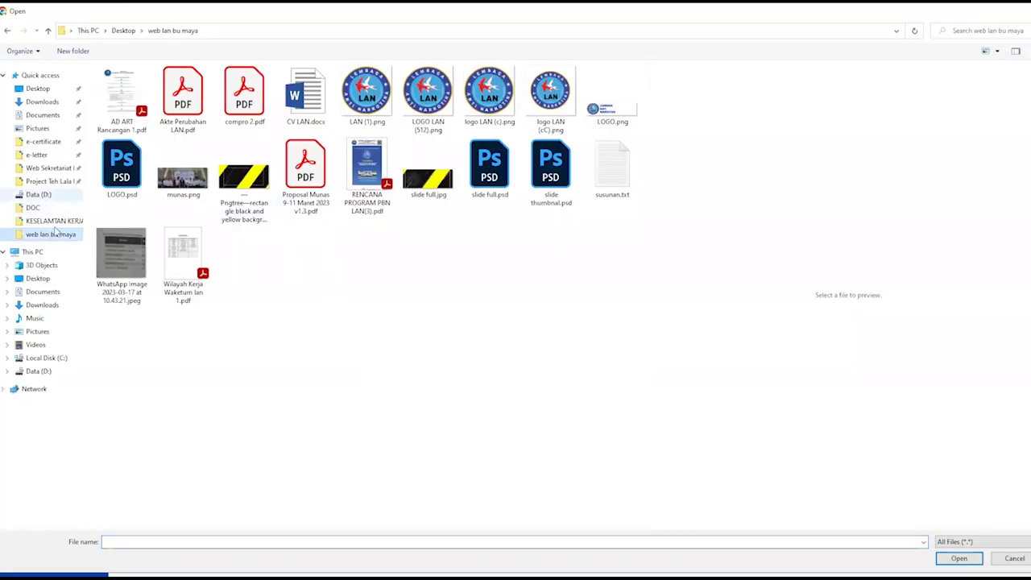
pyautogui.click(61, 182)
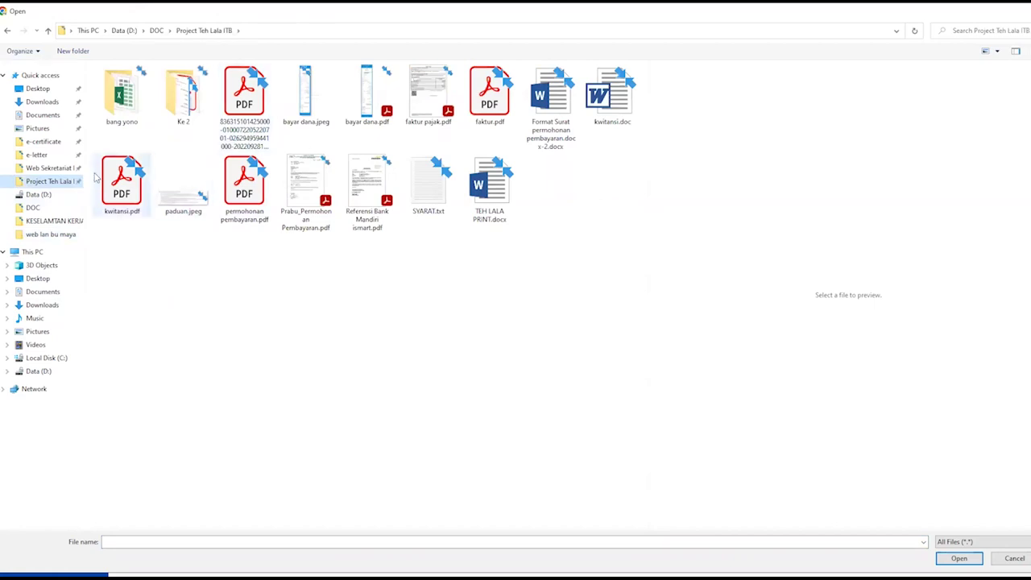
pyautogui.click(55, 168)
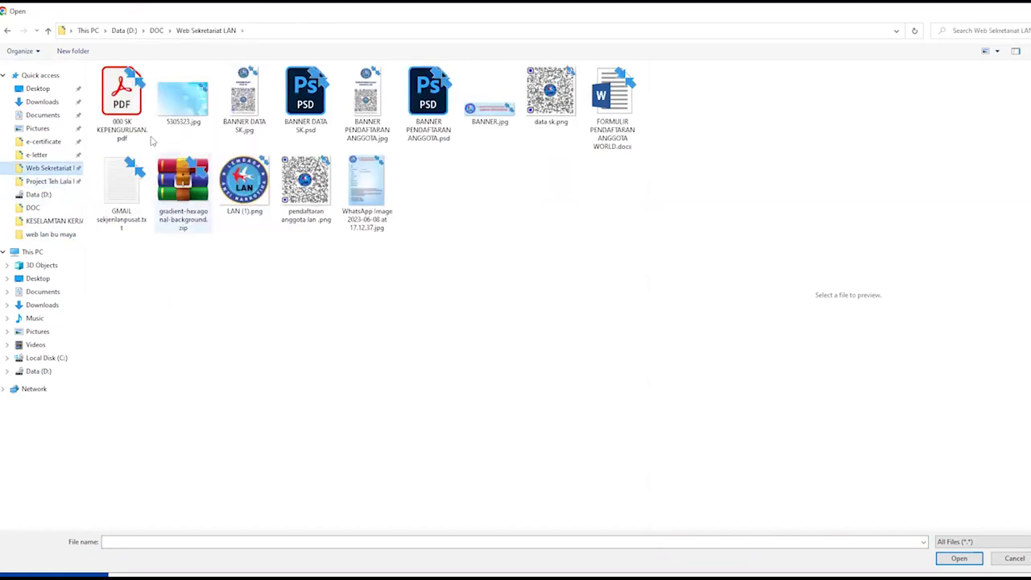
pyautogui.doubleClick(128, 122)
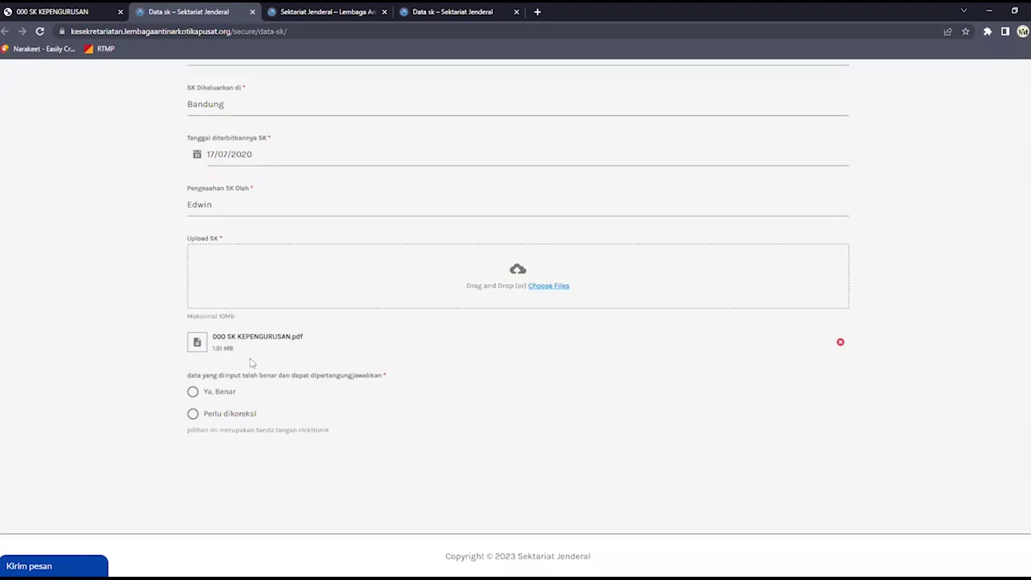
# Check the maximum file size note for the SK upload and choose 000 SK KEPENGURUSAN.pdf again
pyautogui.moveTo(205, 321); pyautogui.dragTo(270, 337)
pyautogui.moveTo(251, 319); pyautogui.dragTo(184, 320)
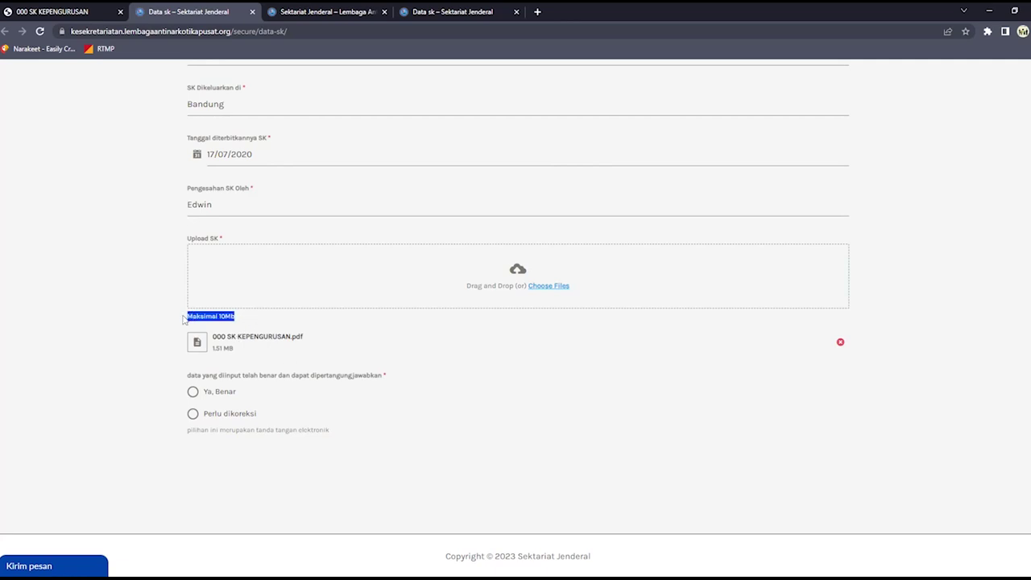
pyautogui.click(565, 288)
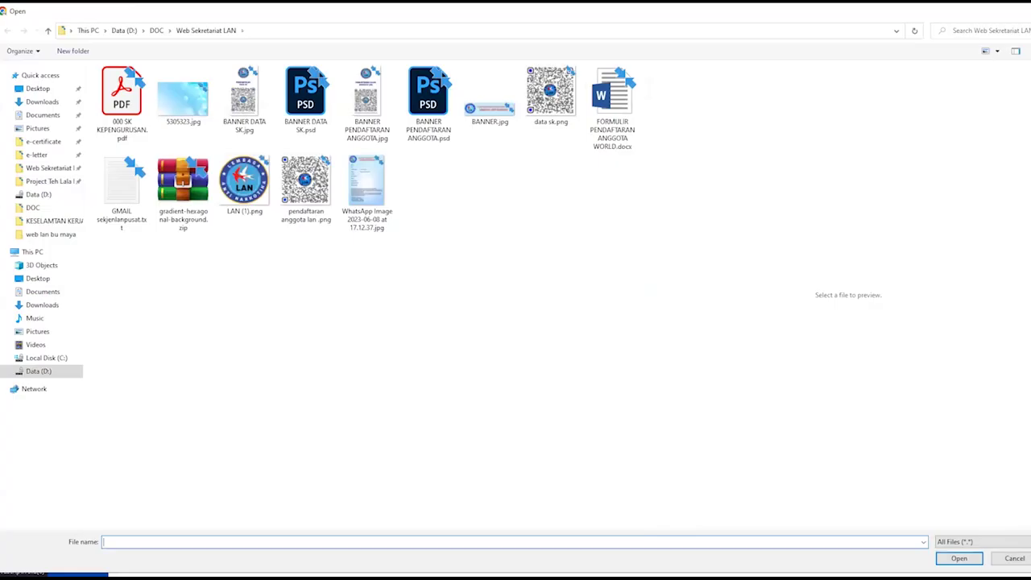
pyautogui.doubleClick(122, 97)
pyautogui.click(245, 321)
pyautogui.moveTo(244, 318); pyautogui.dragTo(186, 317)
# Examine the declaration on whether the entered data is correct and accountable, together with its answer options
pyautogui.click(297, 379)
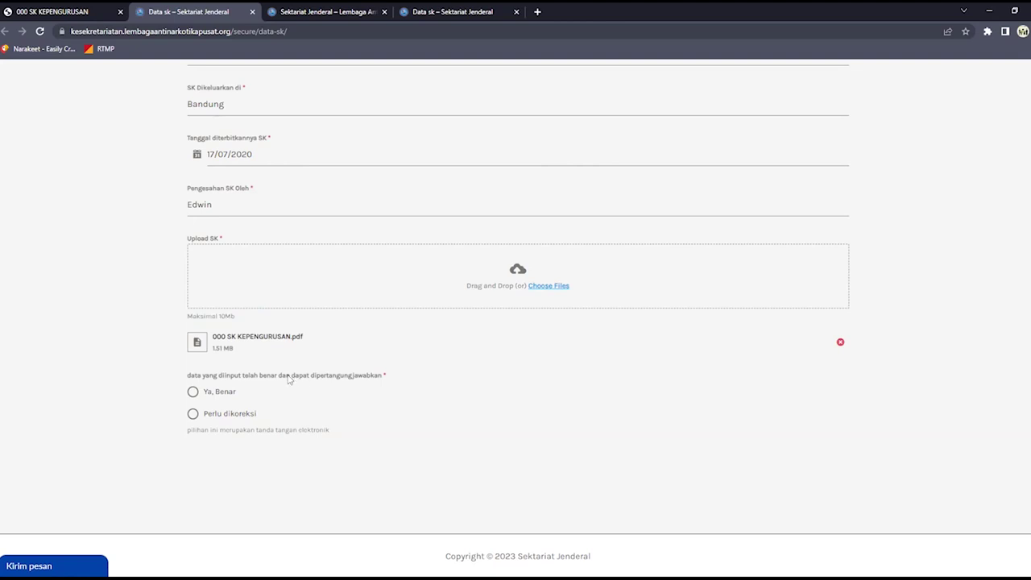
pyautogui.moveTo(194, 379); pyautogui.dragTo(339, 377)
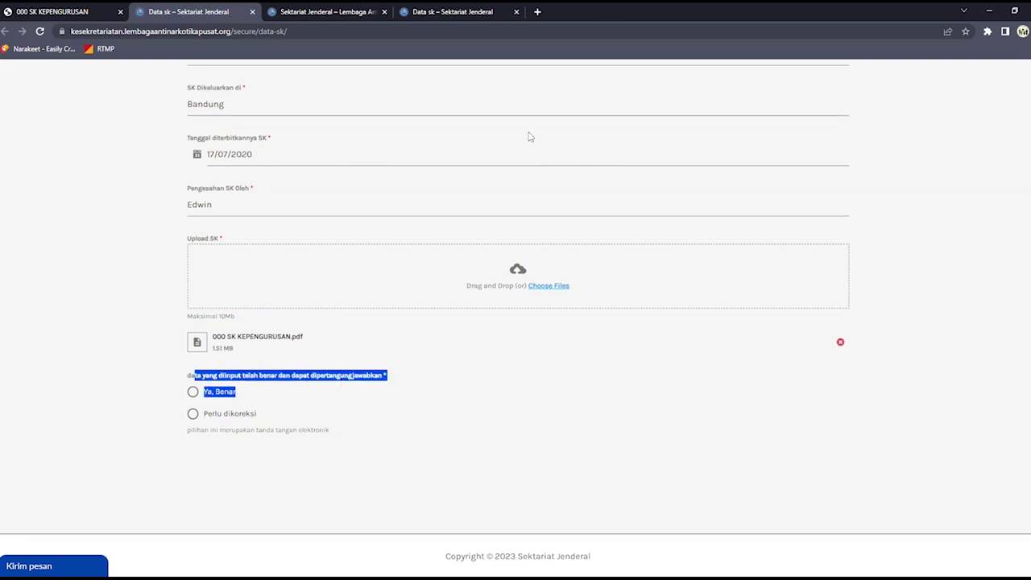
# Choose Ya, Benar for the declaration that the entered data is correct and accountable
pyautogui.click(398, 283)
pyautogui.moveTo(266, 376); pyautogui.dragTo(356, 378)
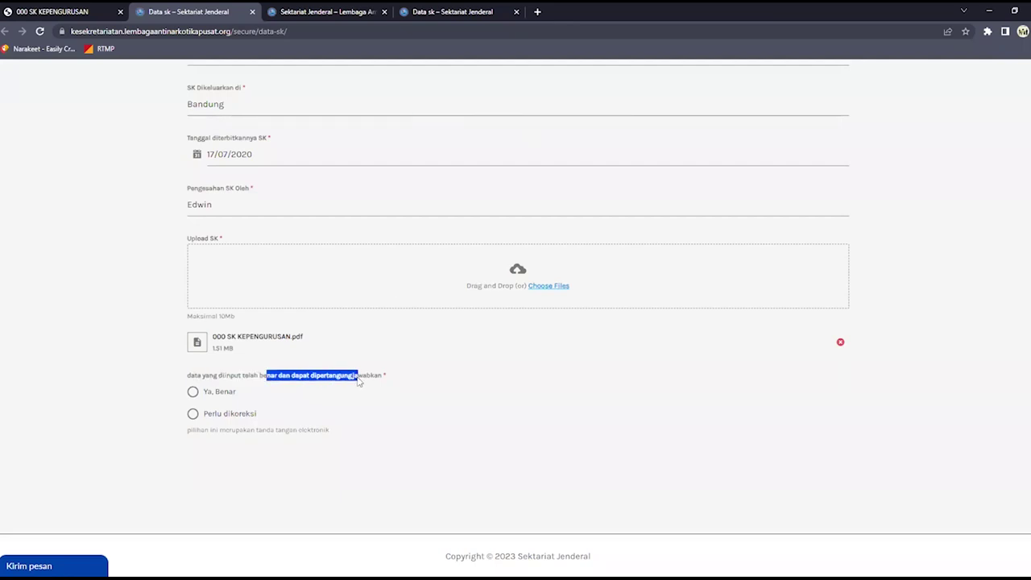
pyautogui.click(220, 395)
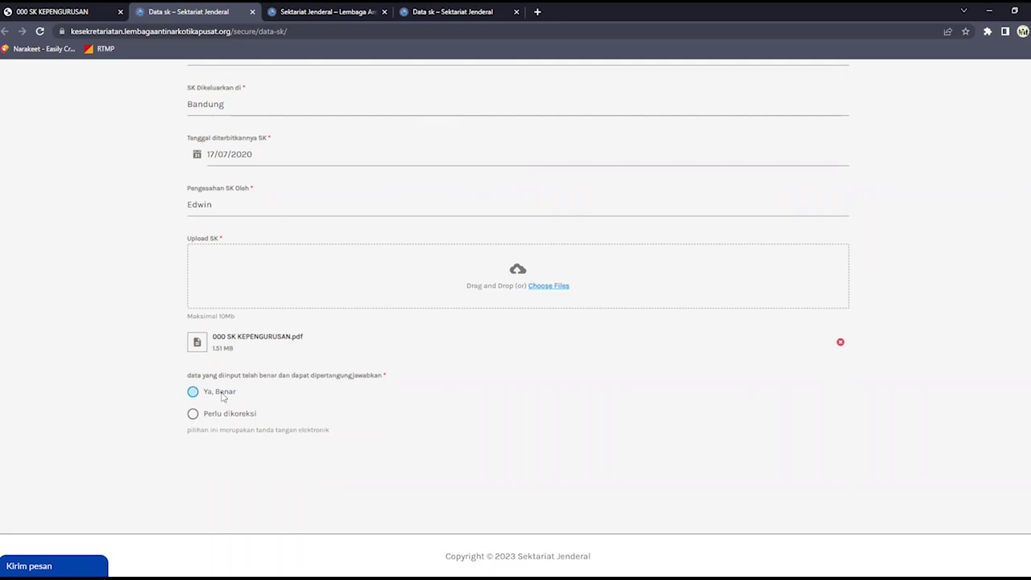
pyautogui.scroll(5, 333, 485)
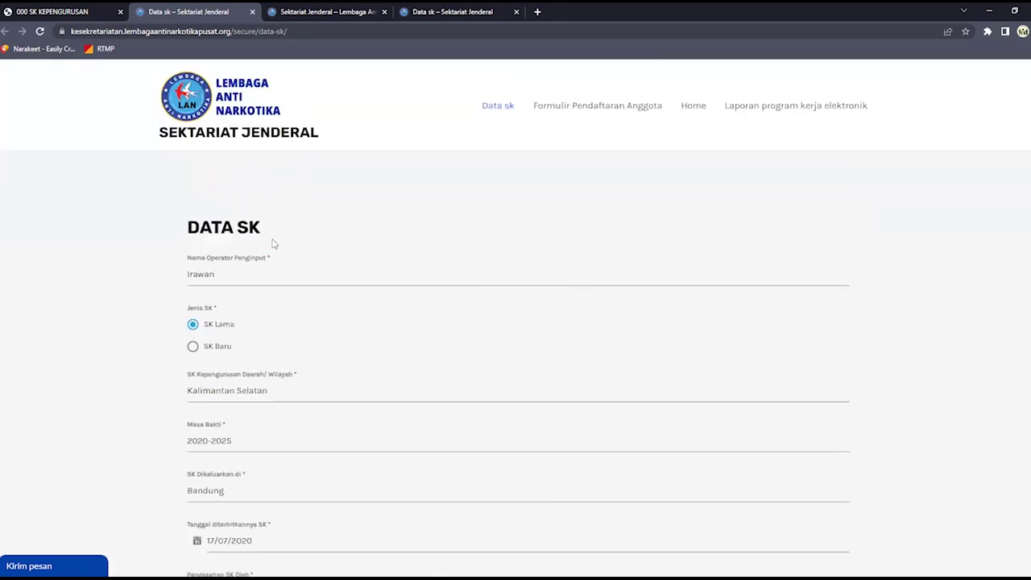
# In the mobile view of the Data SK form, enter the operator's name and select SK Lama as Jenis SK
pyautogui.moveTo(443, 11); pyautogui.dragTo(326, 10)
pyautogui.scroll(3, 451, 250)
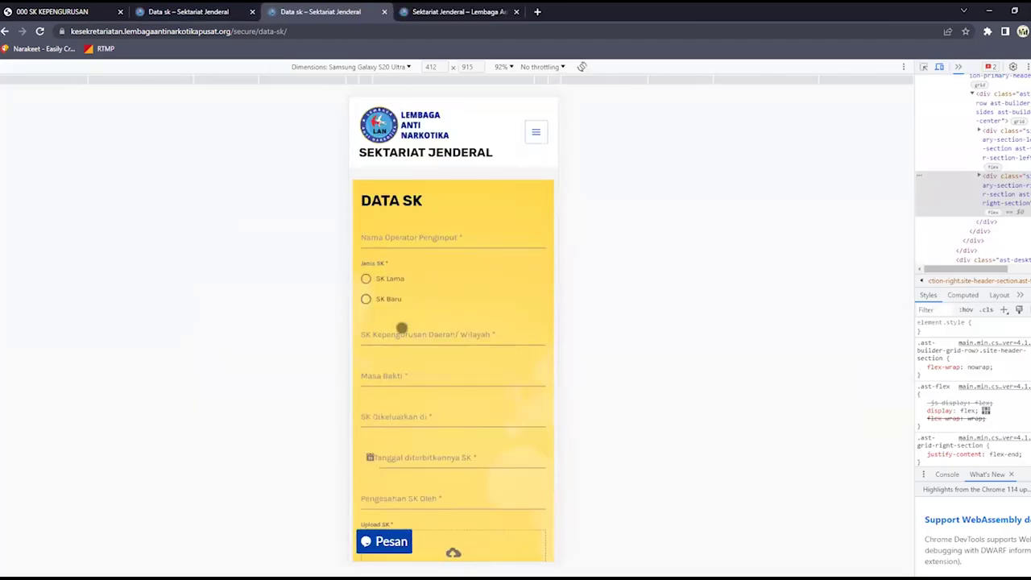
pyautogui.scroll(-2, 462, 266)
pyautogui.scroll(2, 470, 370)
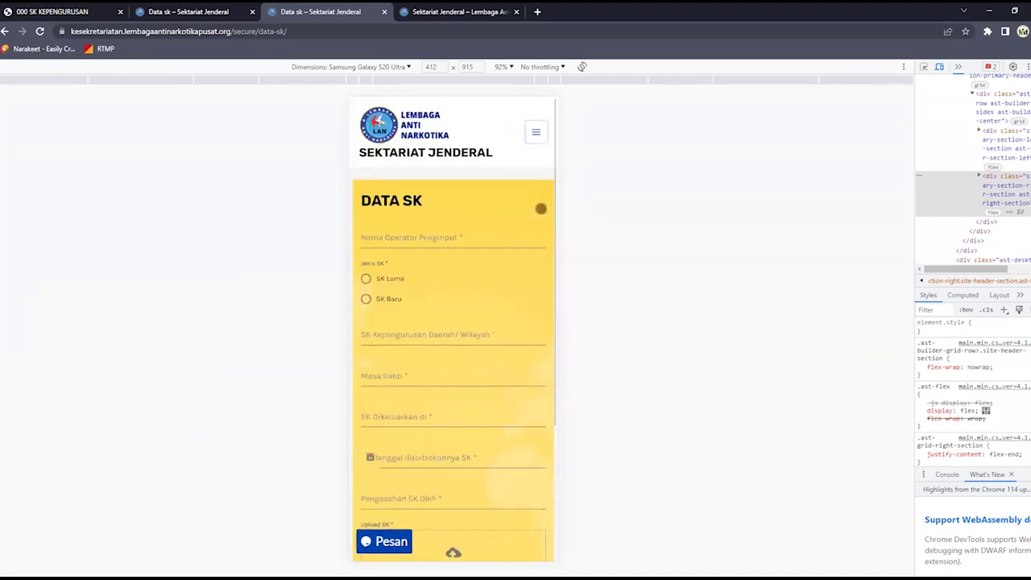
pyautogui.click(405, 237)
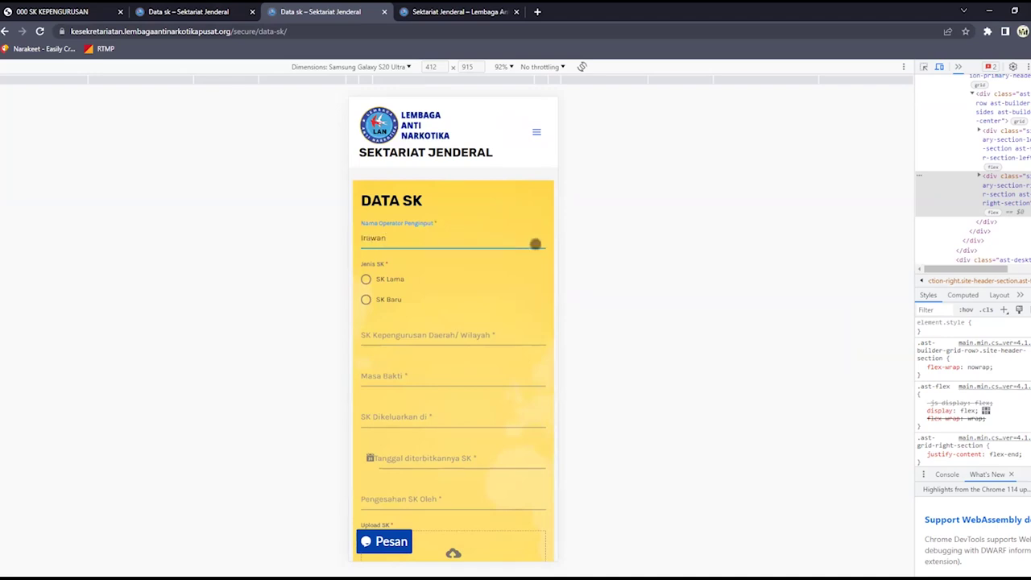
pyautogui.click(392, 280)
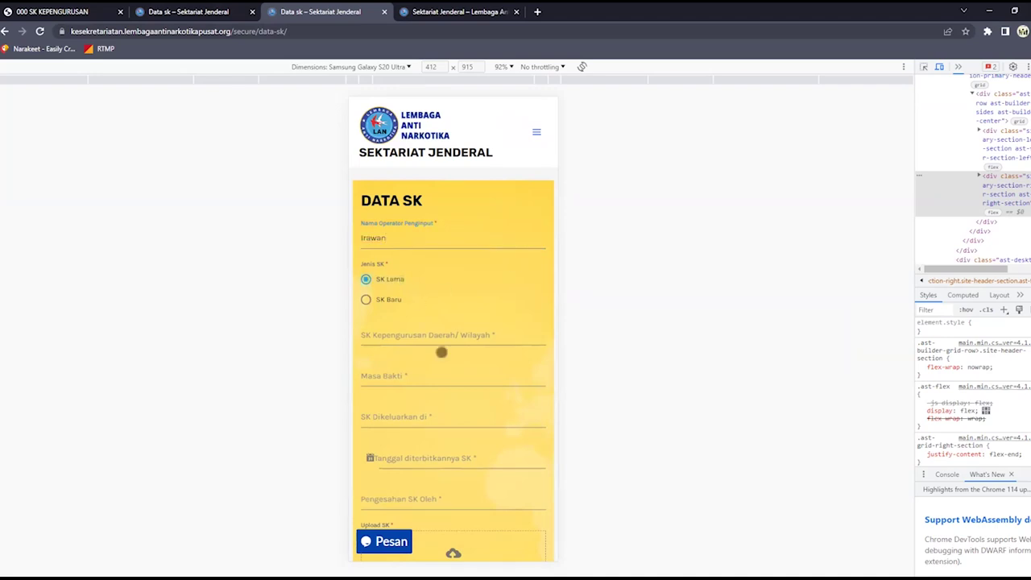
# Enter Kalimantan Timur as SK Kepengurusan Daerah/Wilayah and 2020-2025 as Masa Bakti in the mobile form
pyautogui.click(449, 338)
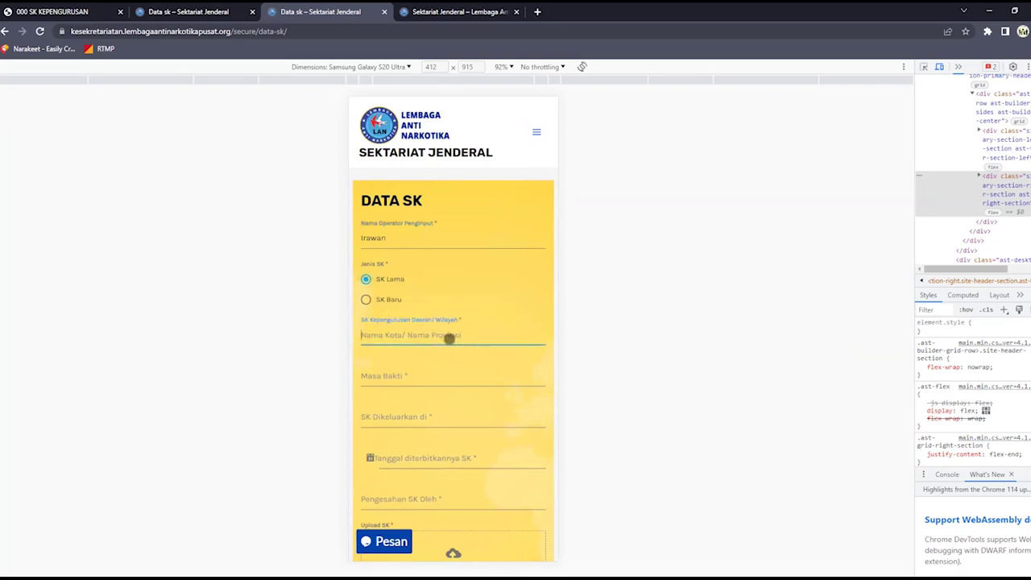
pyautogui.write('K')
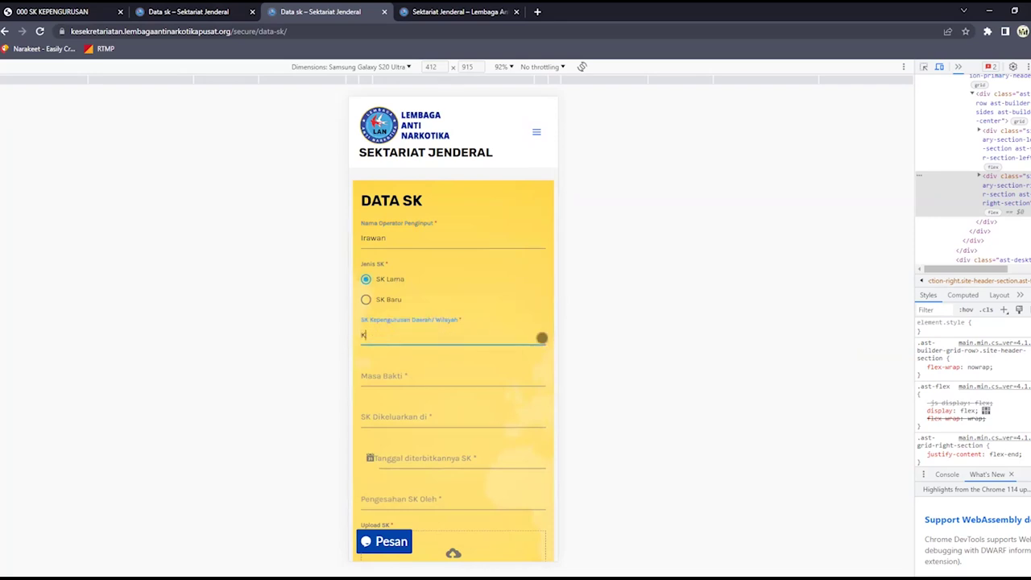
pyautogui.write('alimantan Timur')
pyautogui.click(494, 376)
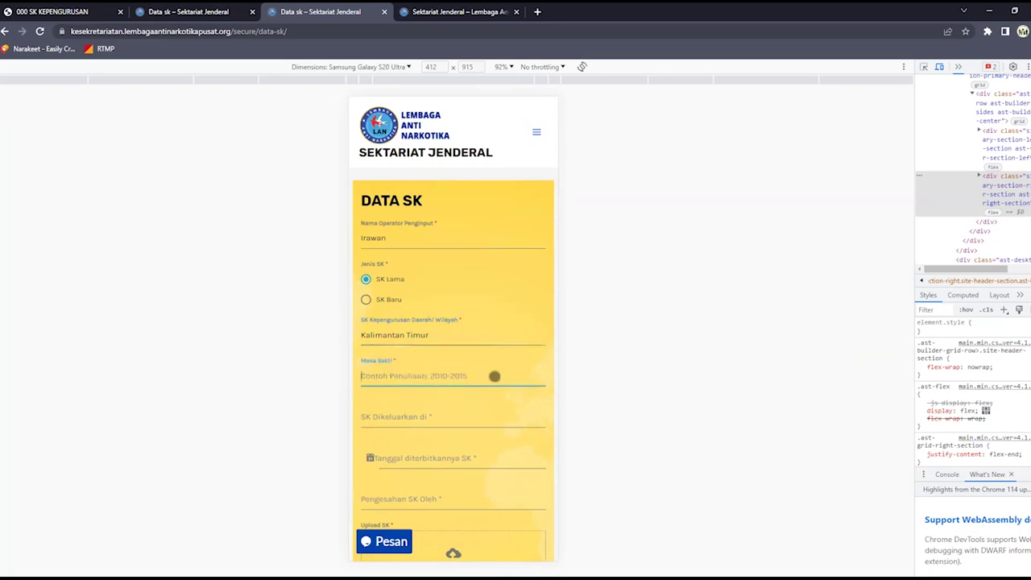
pyautogui.write('2020-2025')
# Enter Bandung in SK Dikeluarkan di
pyautogui.click(465, 414)
pyautogui.write('K')
pyautogui.press('BackSpace')
pyautogui.write('Bandung')
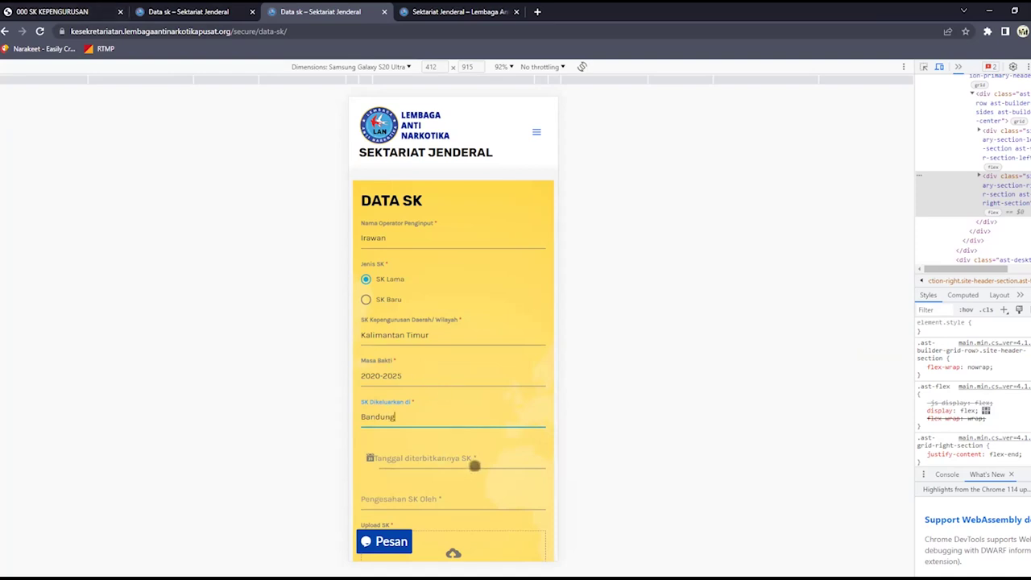
# Check the issue date in the decree PDF and set Tanggal diterbitkannya SK in the mobile form to 17/08/2023
pyautogui.click(4, 9)
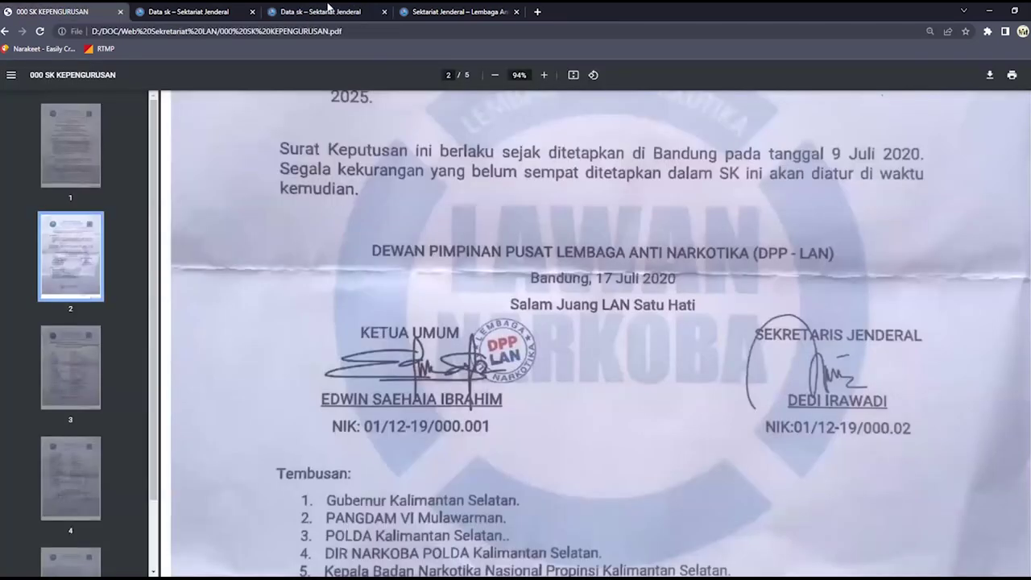
pyautogui.click(360, 11)
pyautogui.click(435, 458)
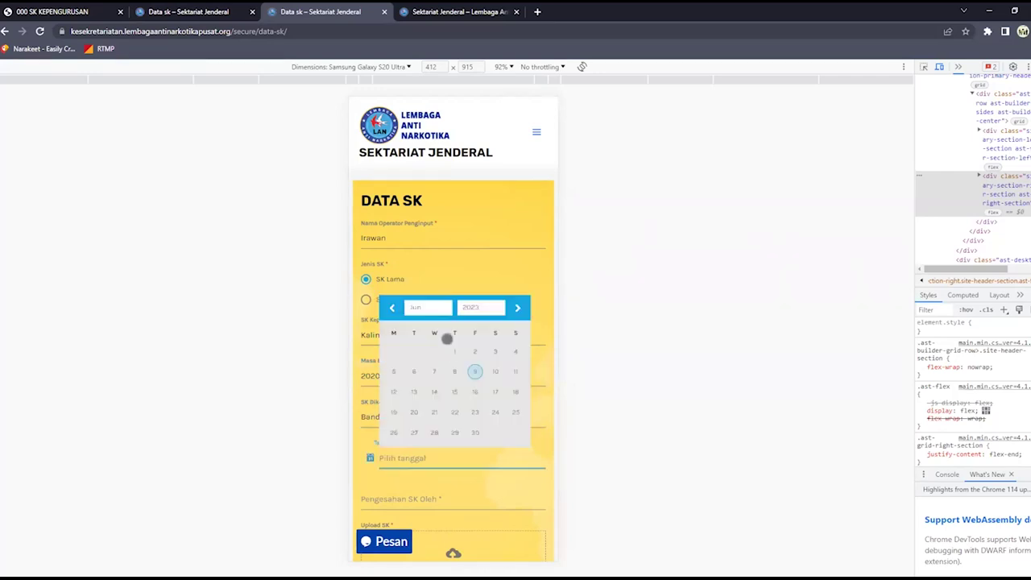
pyautogui.click(439, 310)
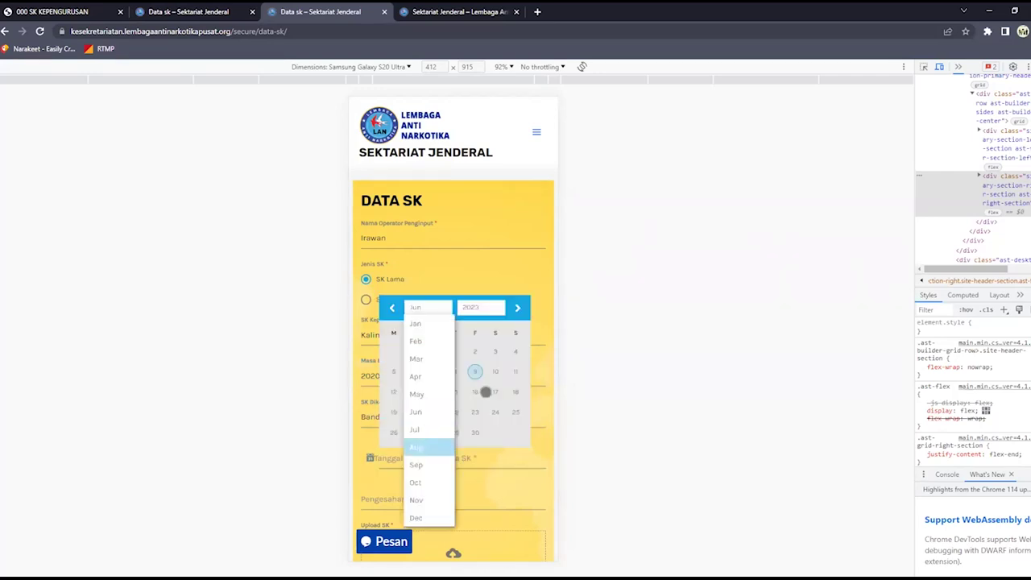
pyautogui.click(425, 442)
pyautogui.click(454, 393)
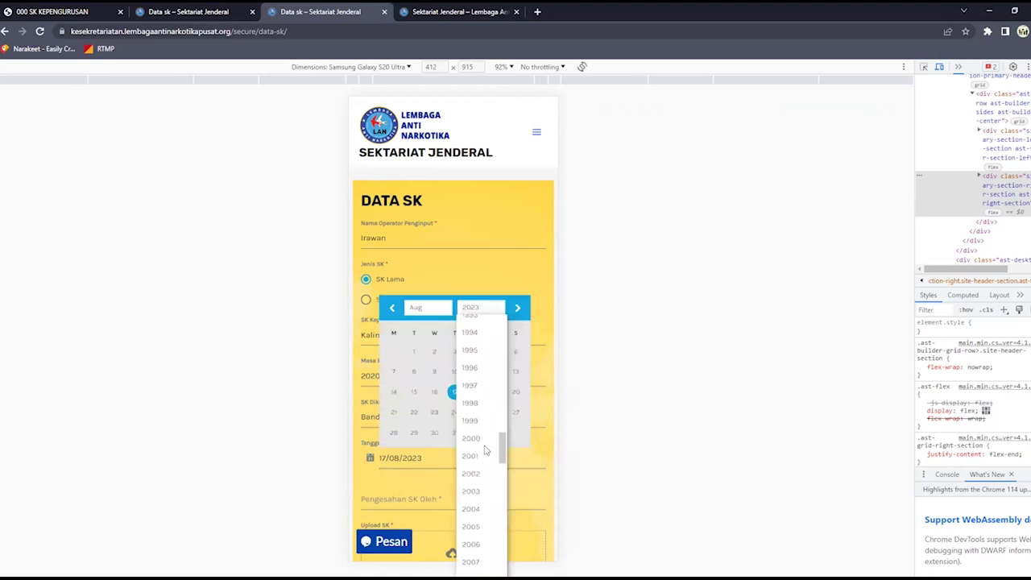
pyautogui.scroll(3, 485, 455)
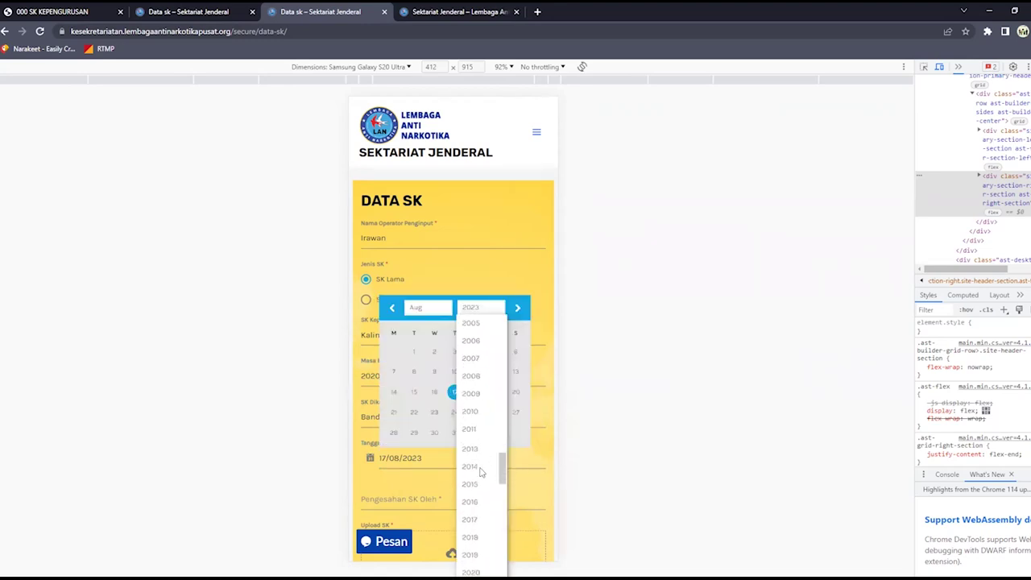
pyautogui.scroll(-3, 481, 473)
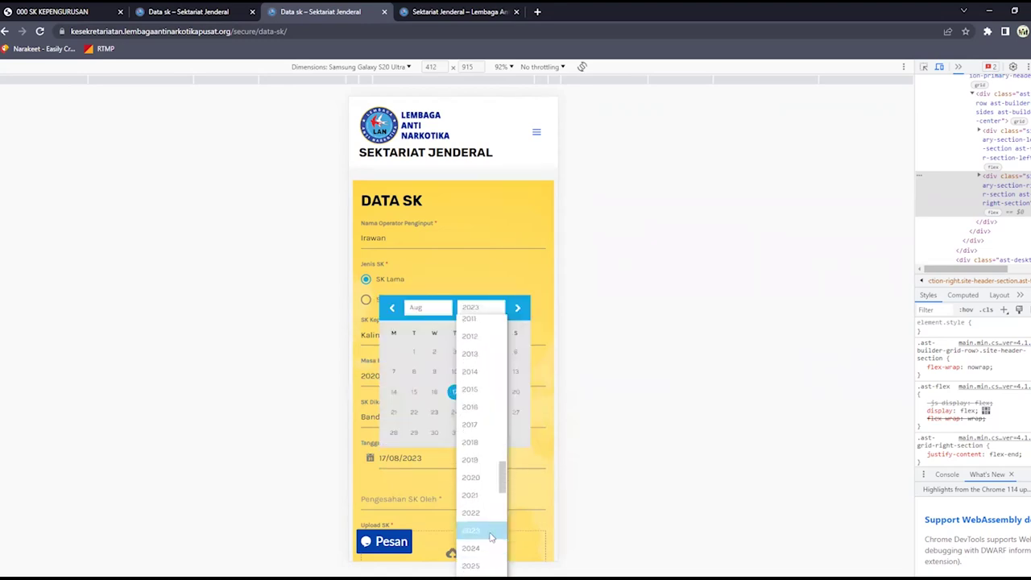
# Look up the Ketua Umum in the decree PDF and enter the chairman's first name in the mobile form's Pengesahan SK Oleh
pyautogui.click(448, 497)
pyautogui.scroll(-1, 454, 486)
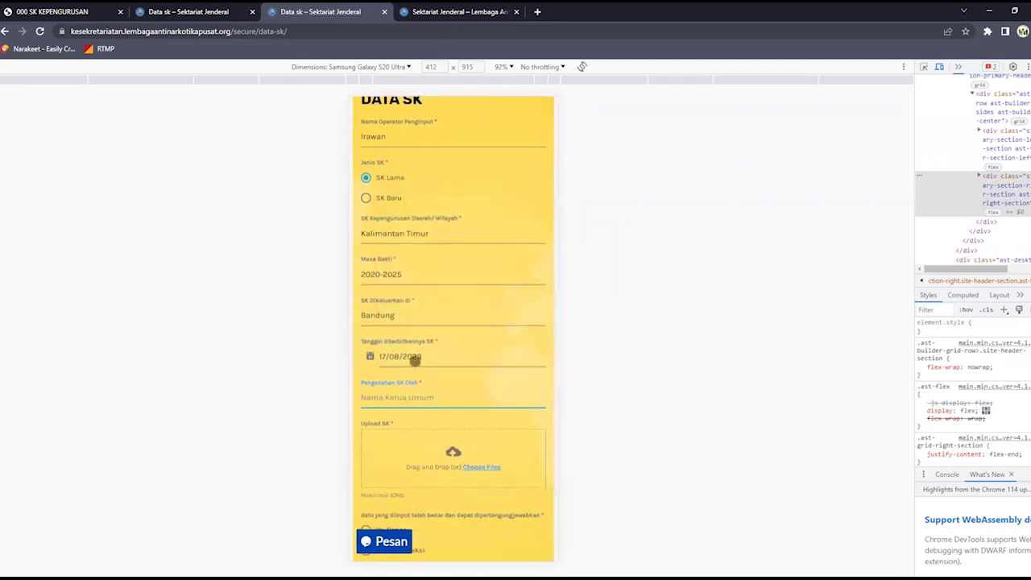
pyautogui.click(224, 16)
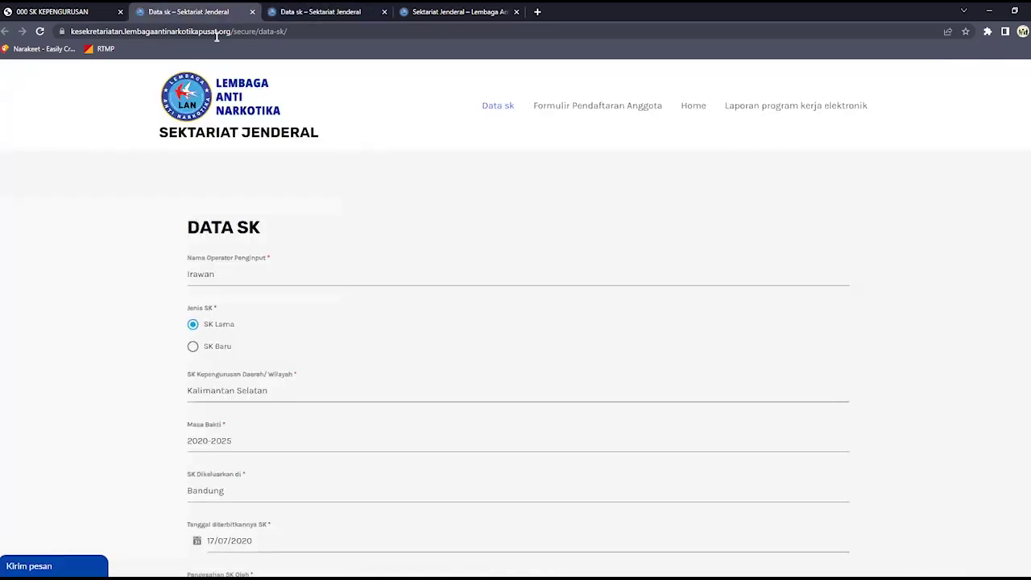
pyautogui.click(299, 16)
pyautogui.click(70, 8)
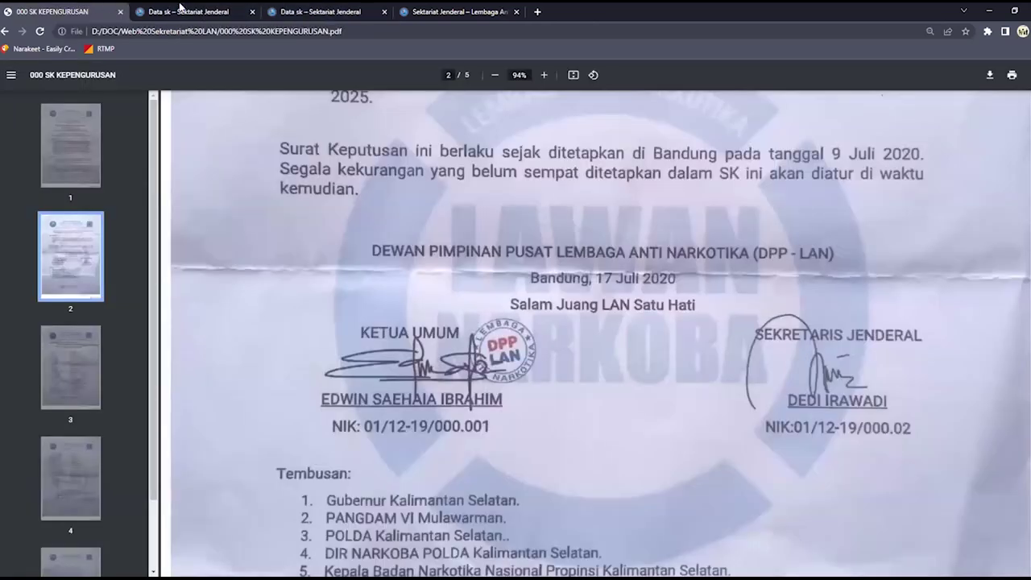
pyautogui.click(286, 14)
pyautogui.write('Edwin')
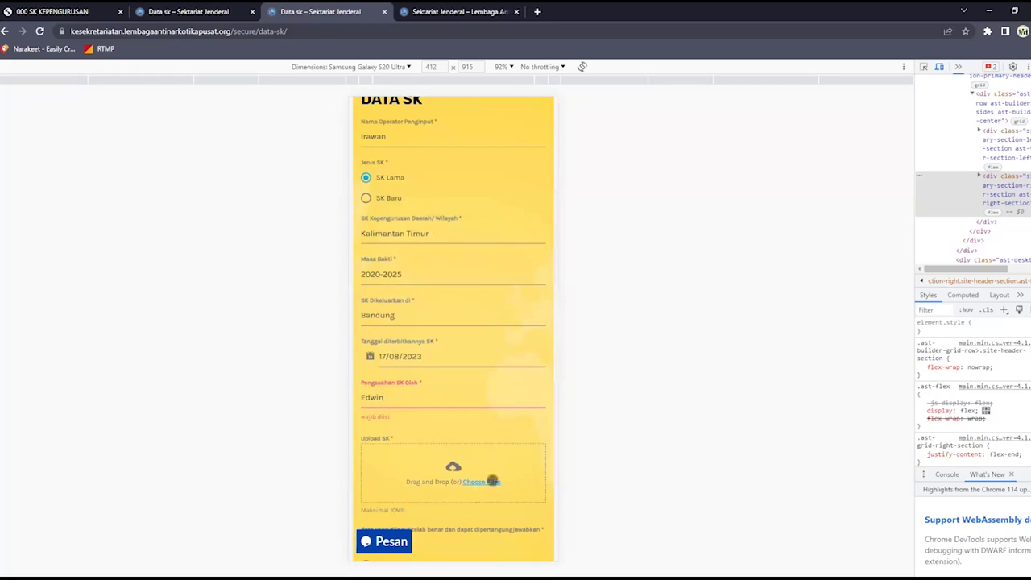
# Upload 000 SK KEPENGURUSAN.pdf from the Web Sekretariat LAN folder as the mobile form's SK file
pyautogui.scroll(-2, 488, 463)
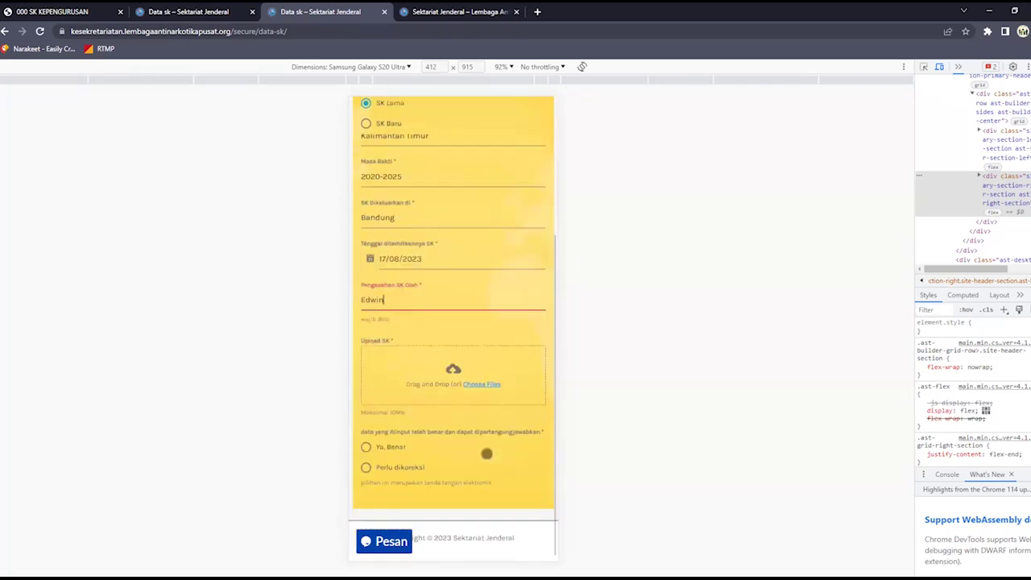
pyautogui.click(470, 386)
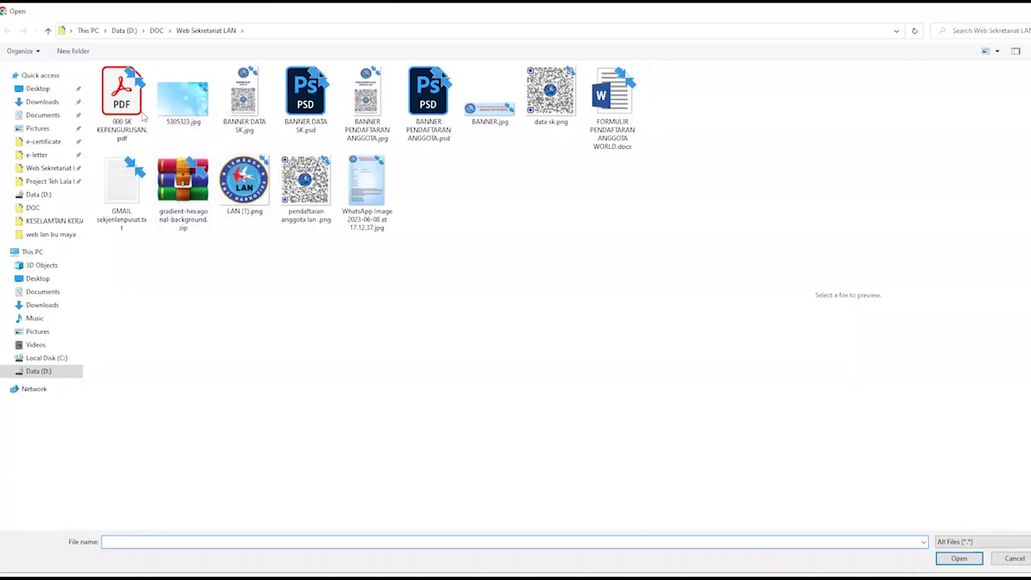
pyautogui.doubleClick(115, 122)
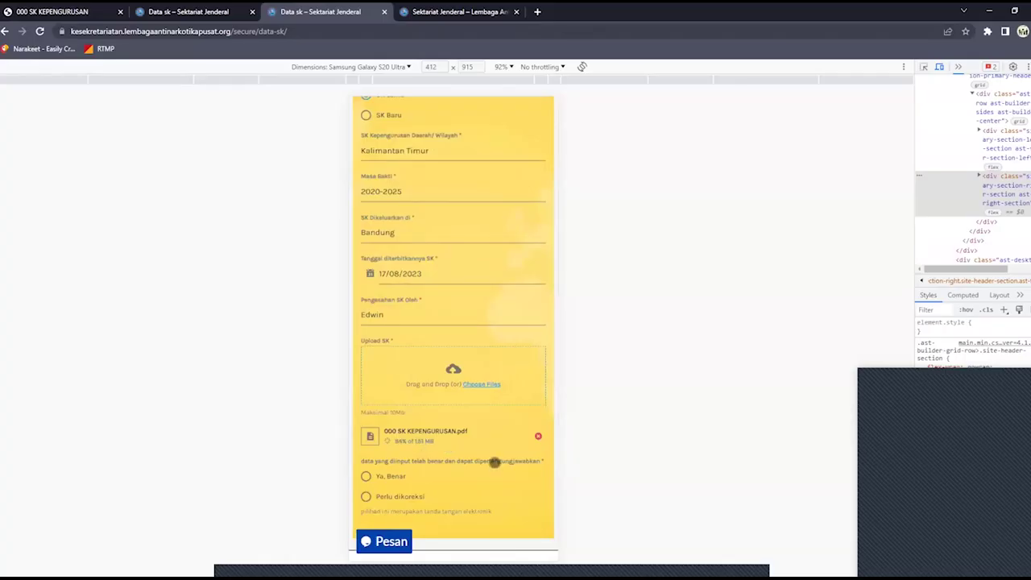
# Confirm with Ya, Benar that the data entered in the mobile form is correct and accountable
pyautogui.scroll(-1, 483, 462)
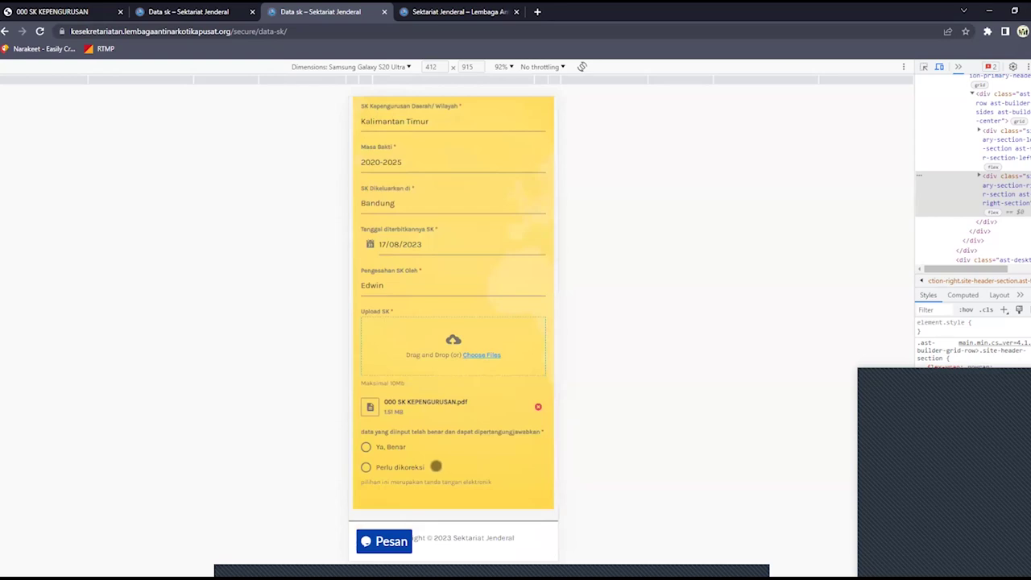
pyautogui.click(366, 447)
pyautogui.scroll(-1, 466, 457)
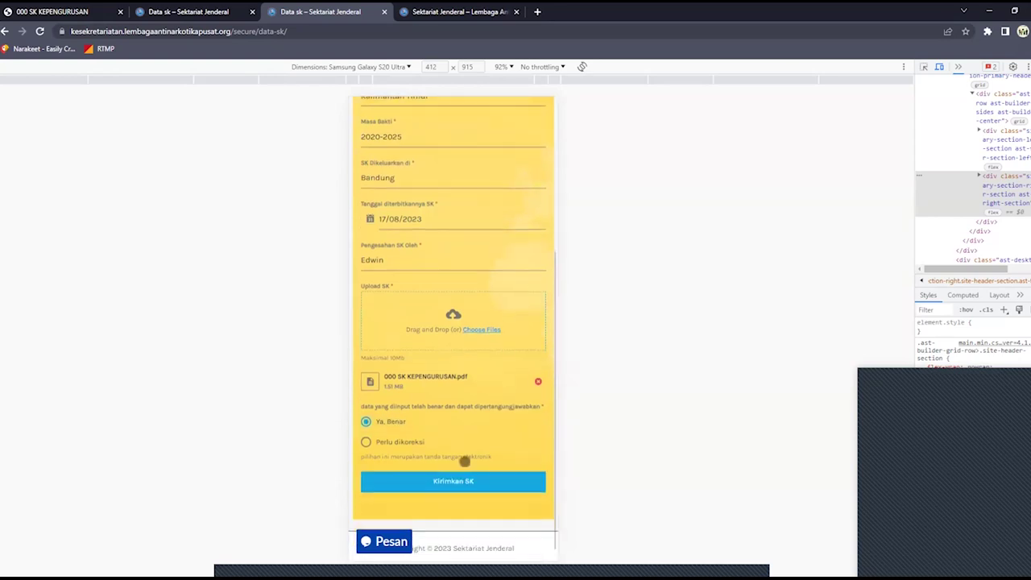
pyautogui.click(493, 481)
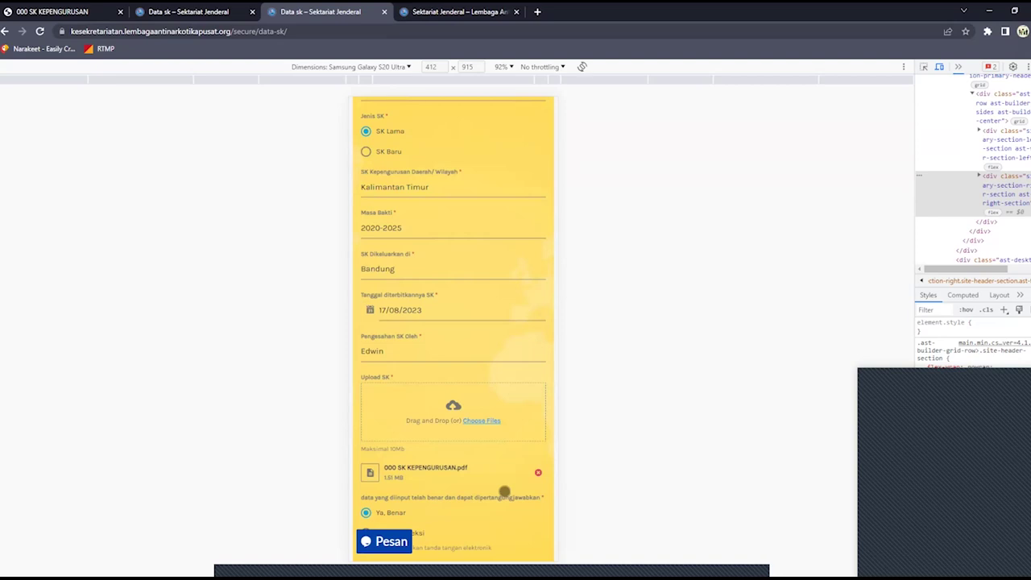
# Review all entries of the filled-in mobile Data SK form, from the operator's name to the declaration
pyautogui.scroll(3, 543, 414)
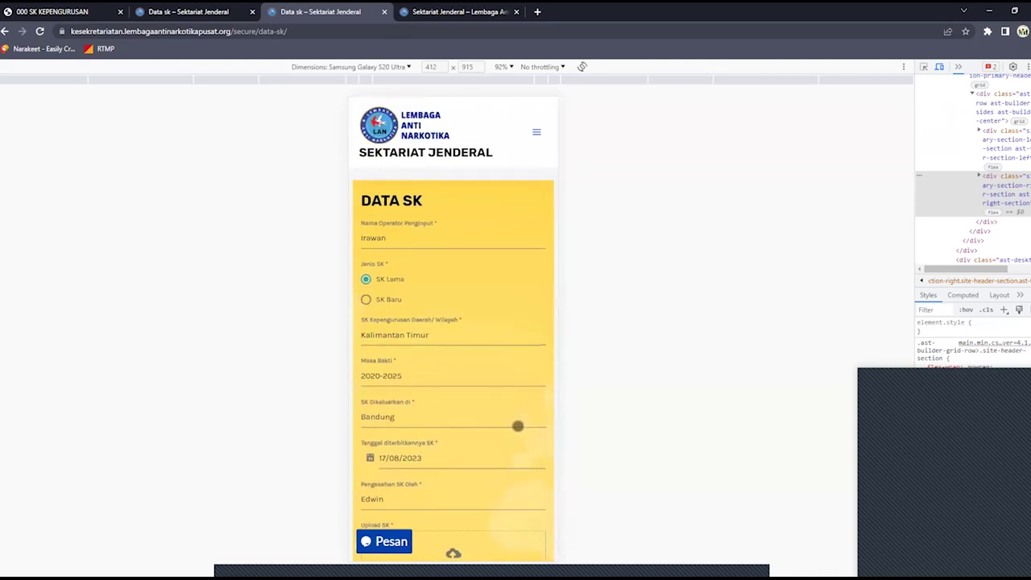
pyautogui.scroll(-1, 456, 355)
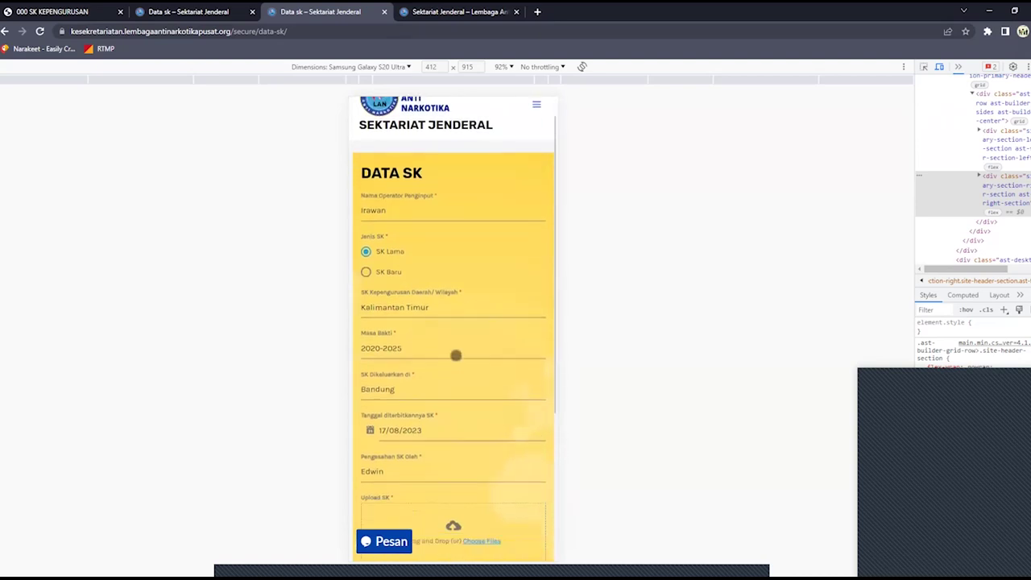
pyautogui.scroll(-2, 455, 355)
pyautogui.scroll(3, 454, 352)
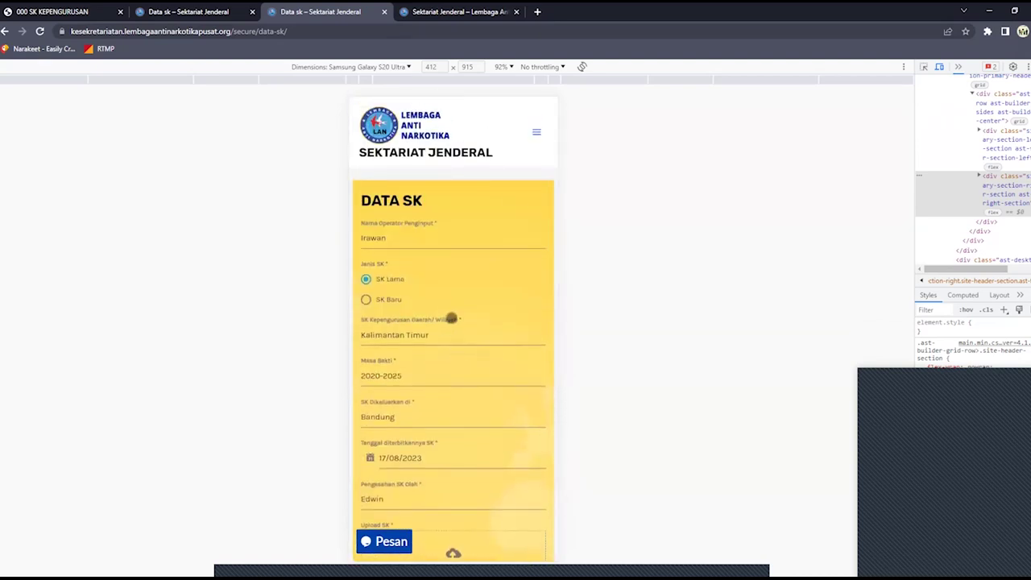
pyautogui.scroll(-3, 451, 318)
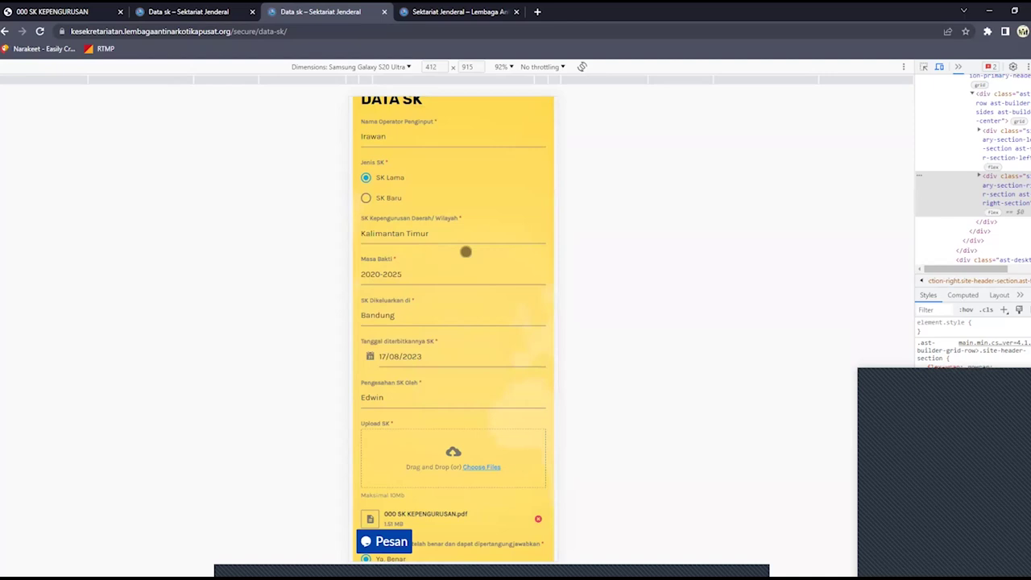
pyautogui.scroll(3, 465, 252)
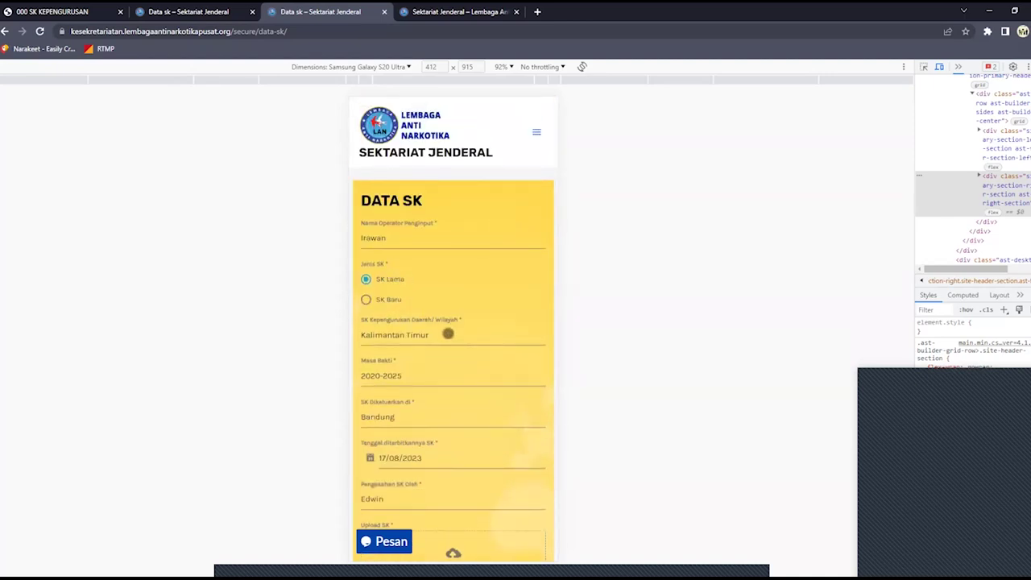
pyautogui.scroll(-3, 451, 338)
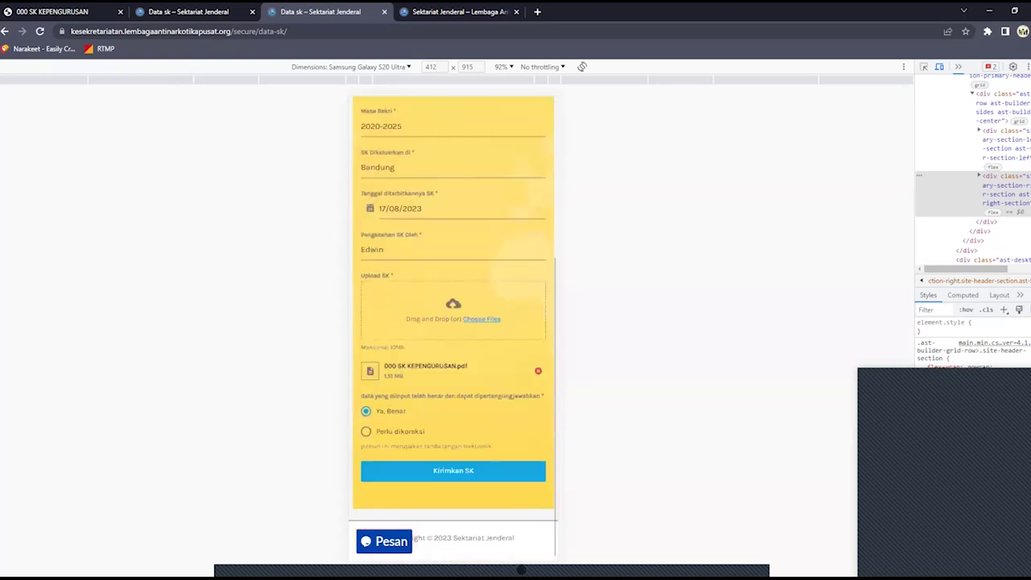
pyautogui.scroll(3, 493, 161)
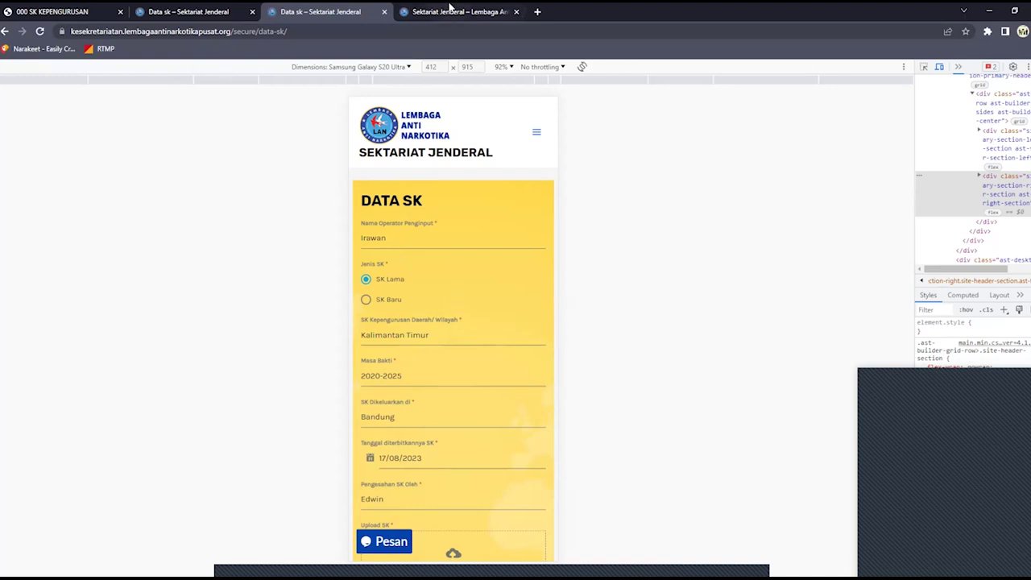
# Switch to the Sekretariat Jenderal home page
pyautogui.click(450, 7)
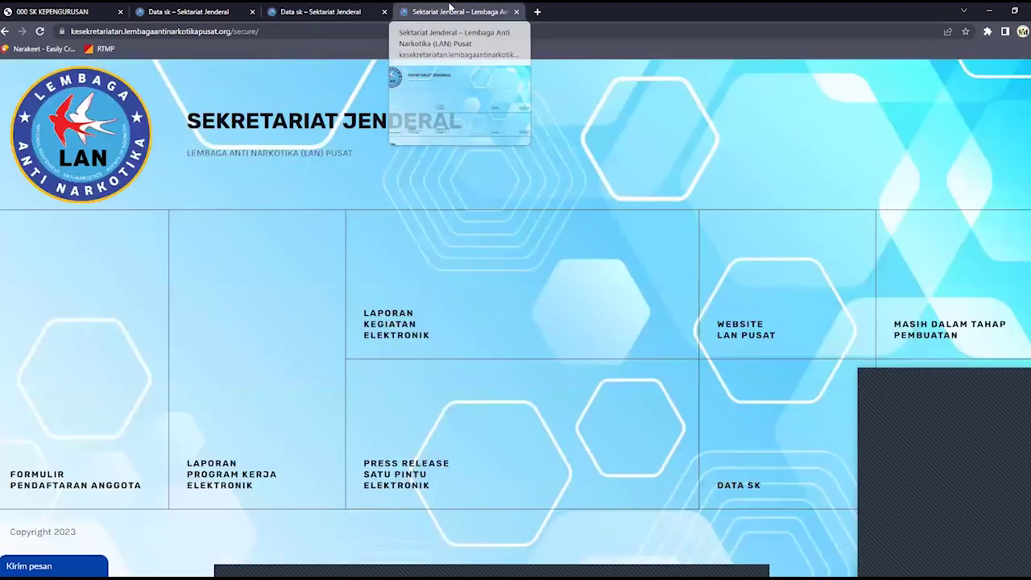
# Copy the full web address of the Sekretariat Jenderal home page
pyautogui.click(260, 33)
pyautogui.rightClick(259, 33)
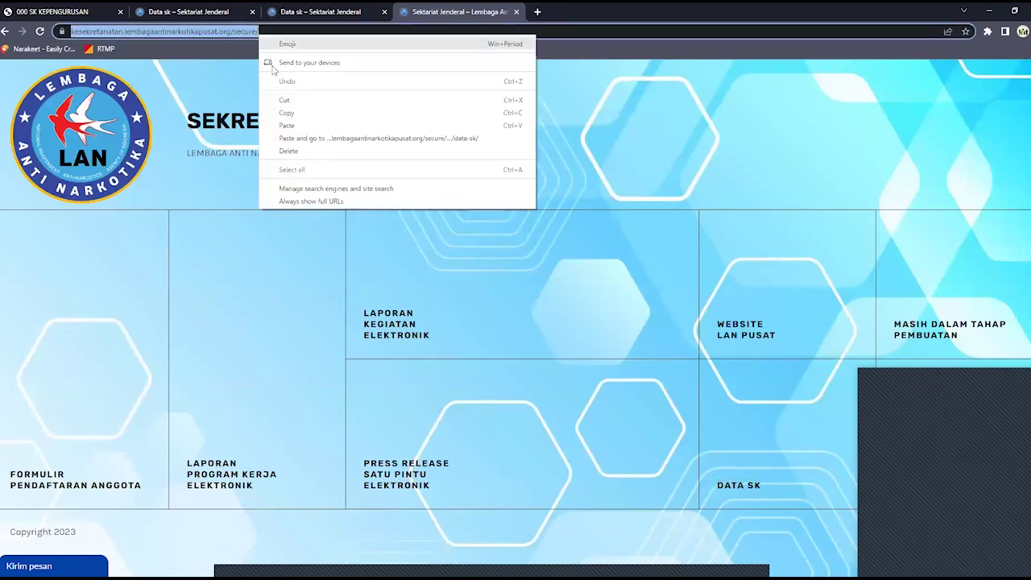
pyautogui.click(286, 114)
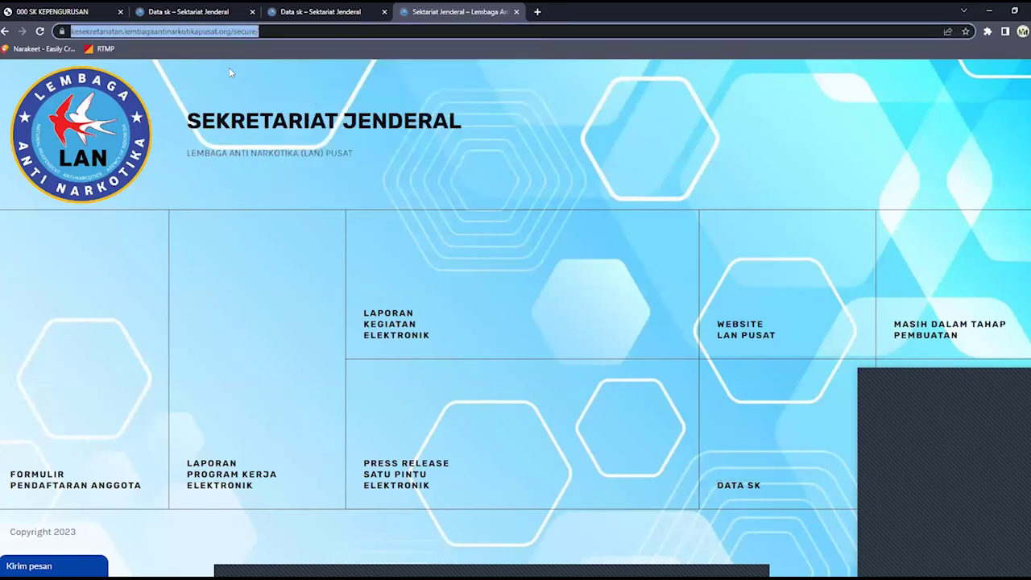
pyautogui.click(191, 61)
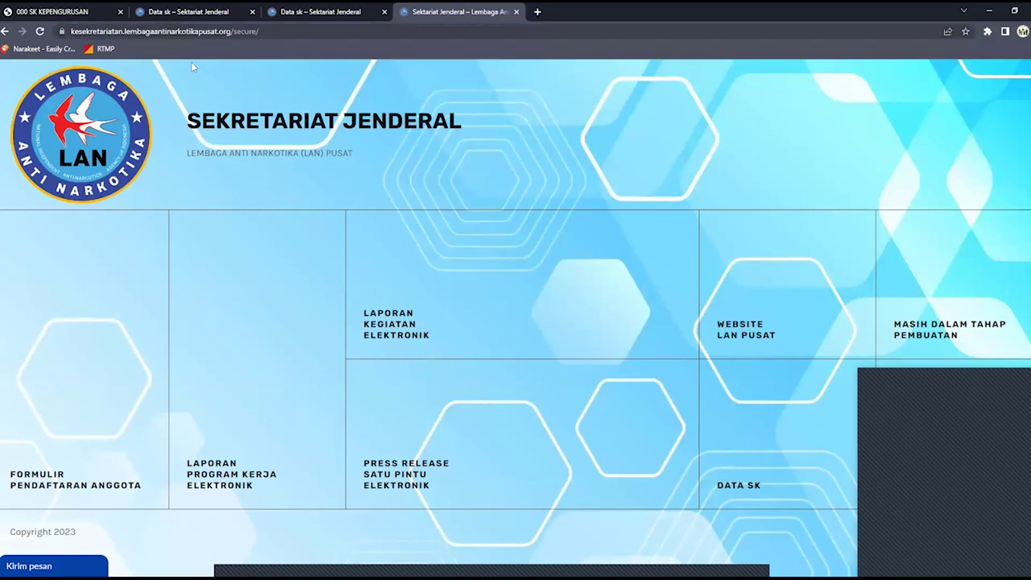
pyautogui.click(72, 32)
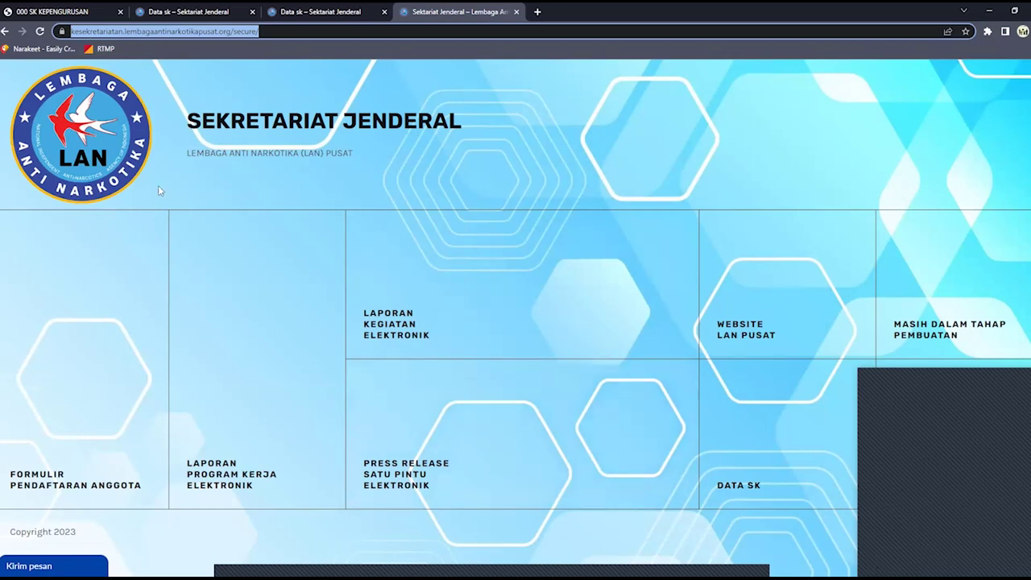
pyautogui.rightClick(210, 38)
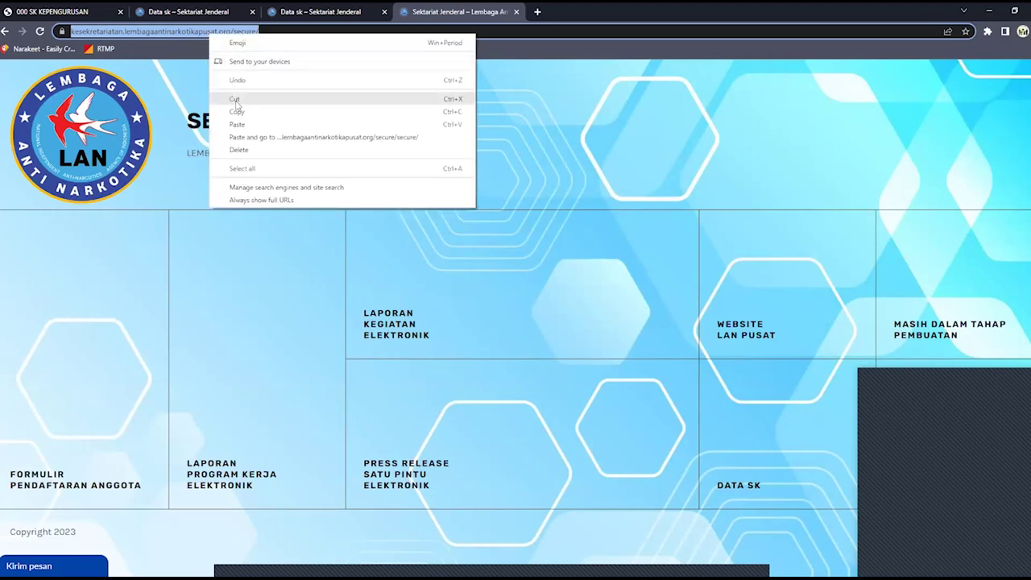
pyautogui.click(236, 111)
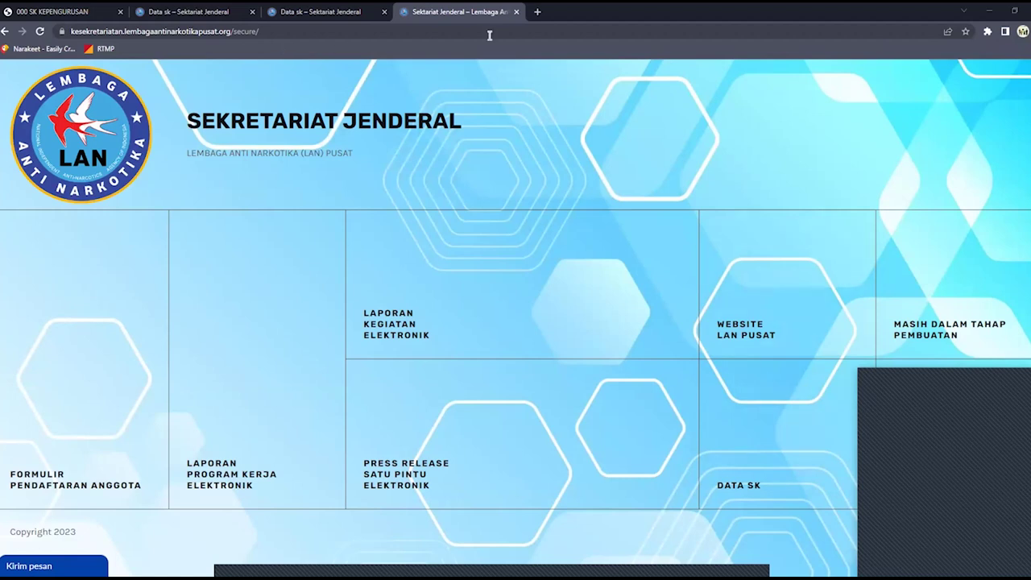
# Visit the main site lembagaantinarkotikapusat.org in a new tab using the domain part of the home page address, and close it again
pyautogui.moveTo(148, 31); pyautogui.dragTo(254, 33)
pyautogui.rightClick(244, 31)
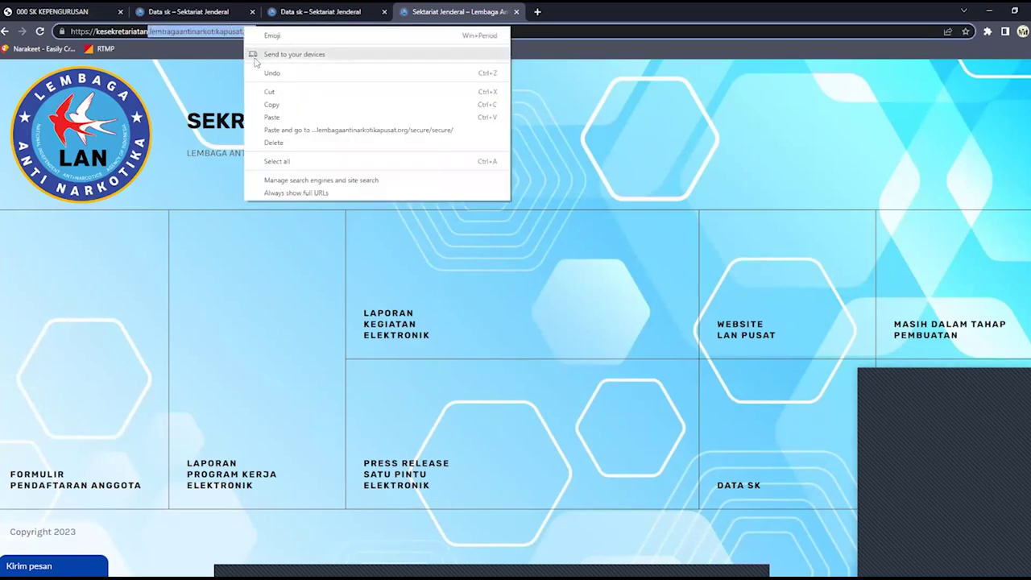
pyautogui.click(271, 105)
pyautogui.click(537, 11)
pyautogui.rightClick(537, 31)
pyautogui.click(588, 103)
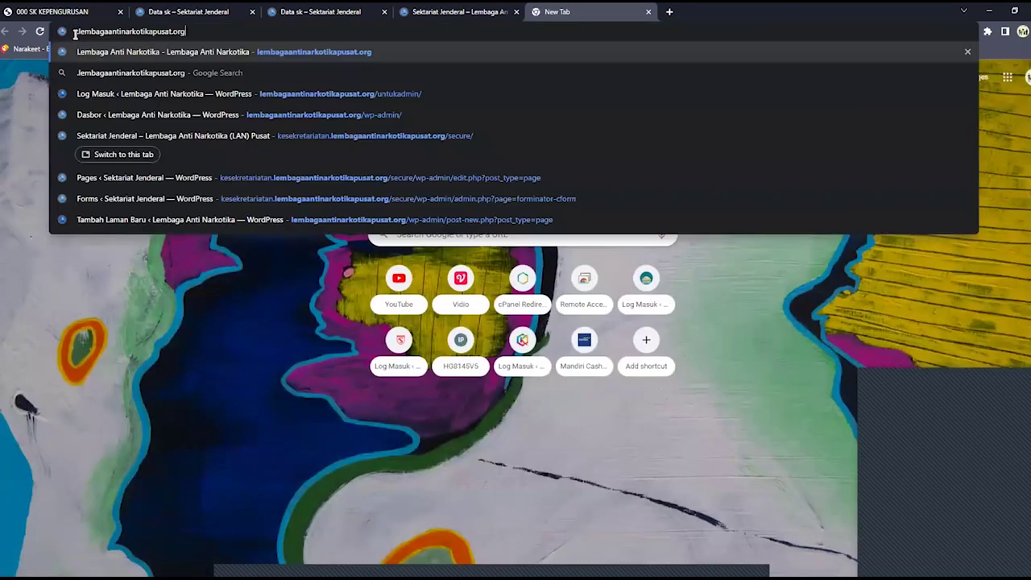
pyautogui.press('Return')
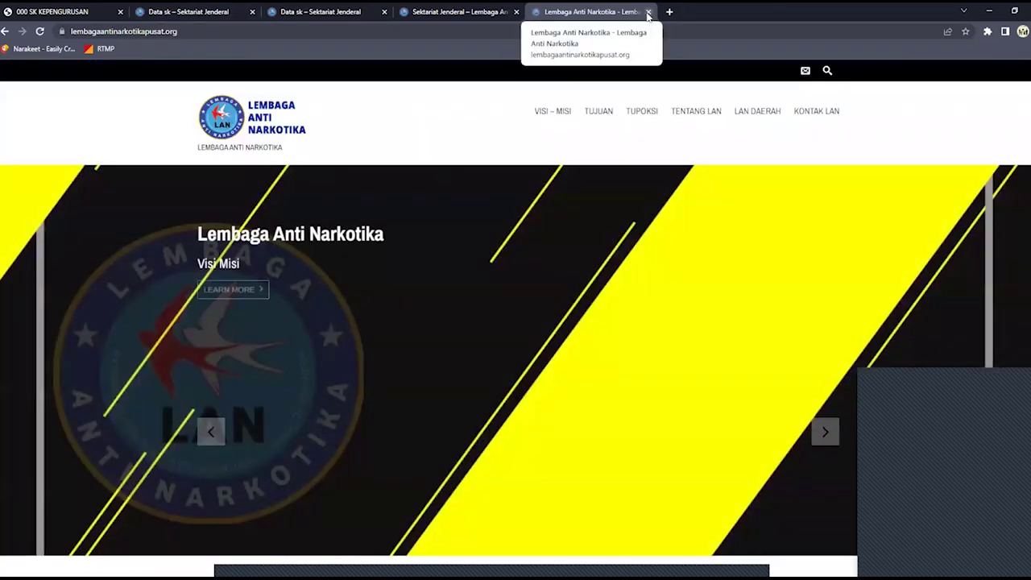
pyautogui.click(648, 12)
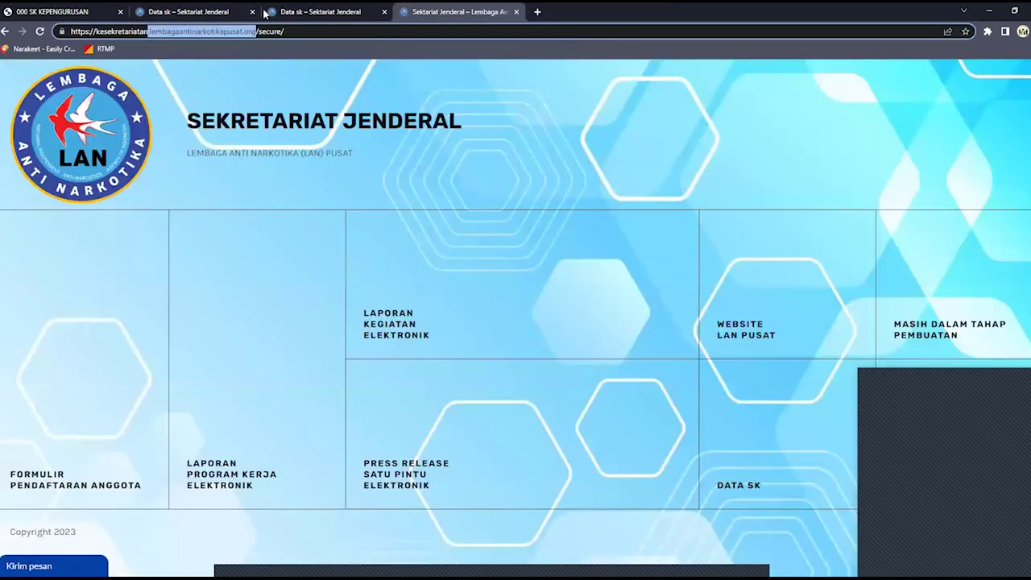
# Look over the filled-in mobile and desktop Data SK forms and the decree PDF once more
pyautogui.click(339, 7)
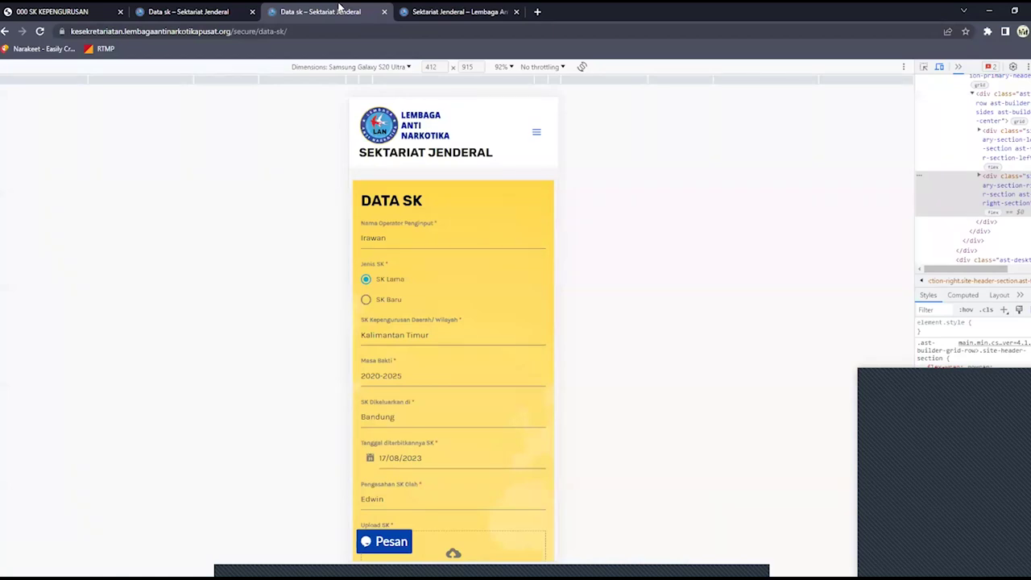
pyautogui.click(211, 10)
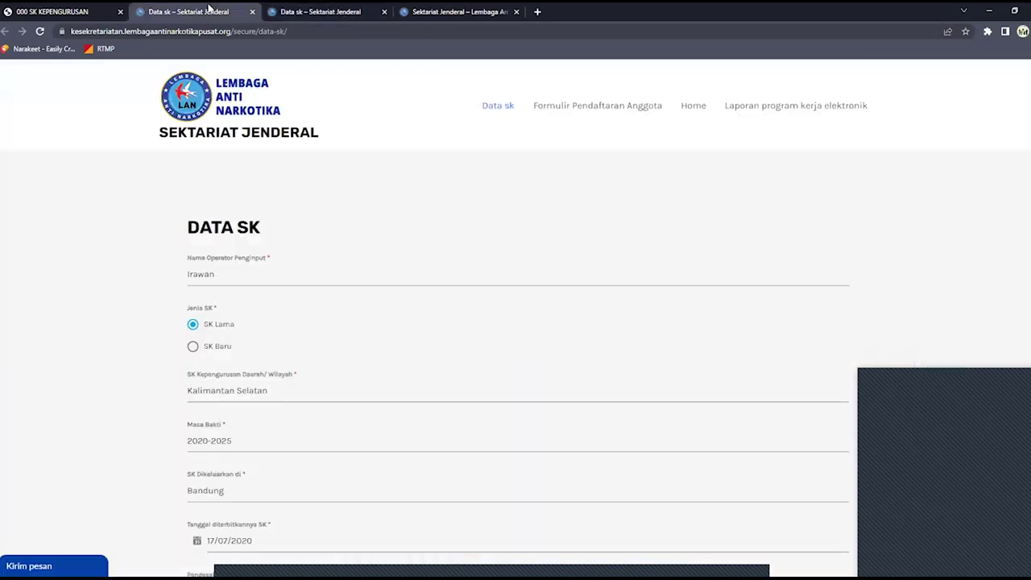
pyautogui.scroll(-3, 308, 265)
pyautogui.scroll(3, 347, 262)
pyautogui.scroll(3, 370, 274)
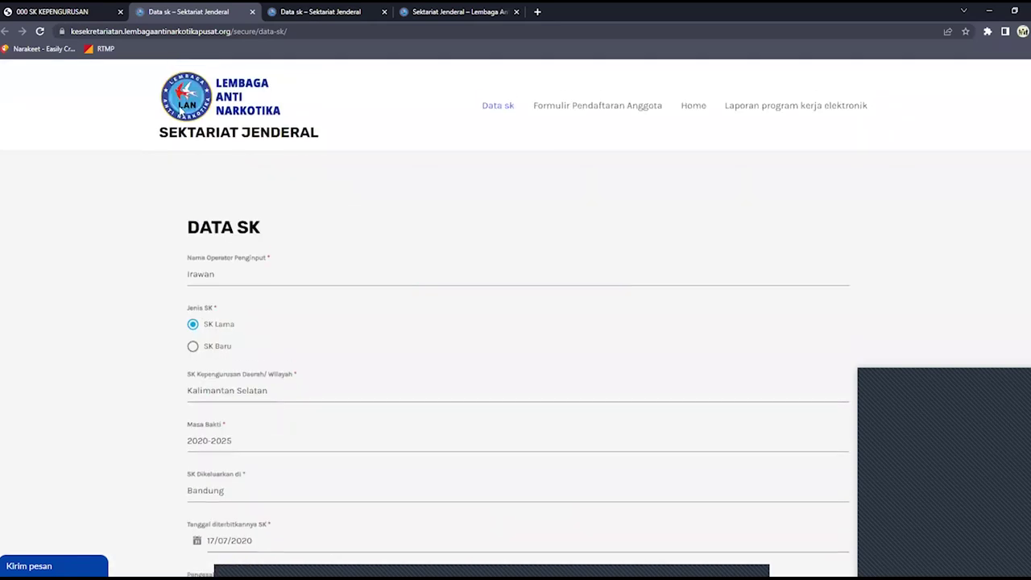
pyautogui.click(90, 9)
pyautogui.click(179, 10)
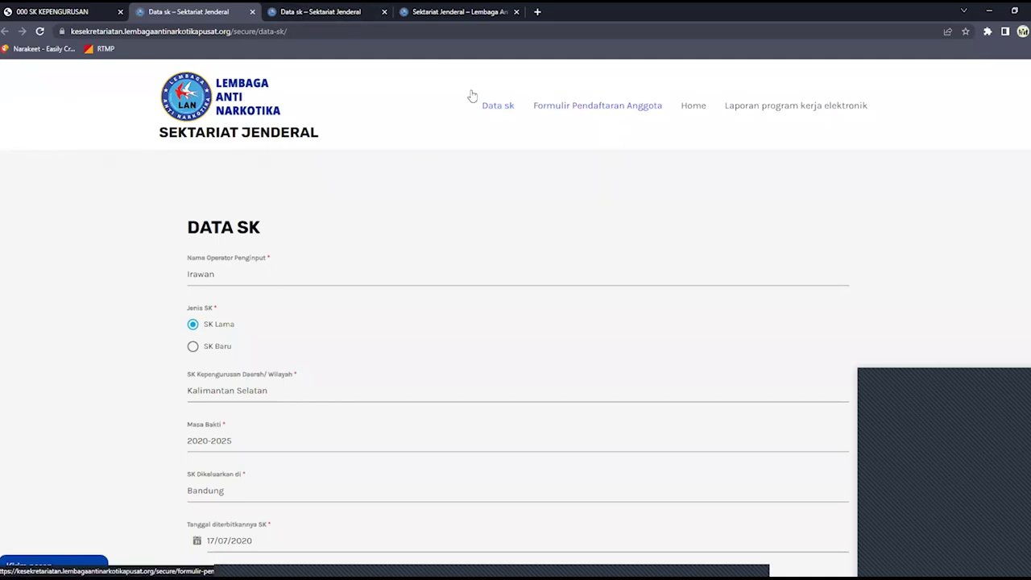
# Open the Formulir Pendaftaran Anggota page from the desktop Data SK page in a separate tab
pyautogui.rightClick(597, 108)
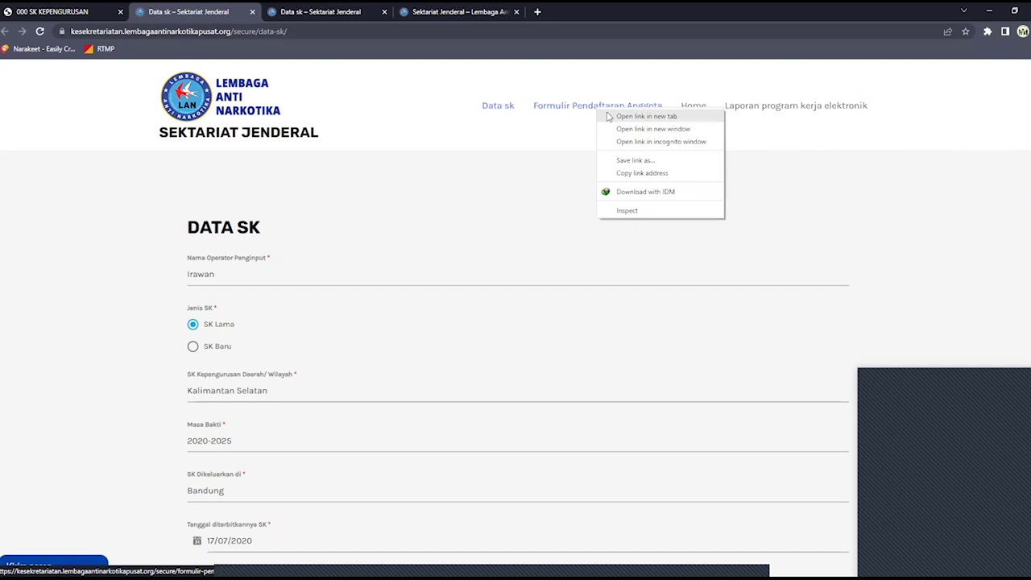
pyautogui.click(644, 116)
pyautogui.click(307, 9)
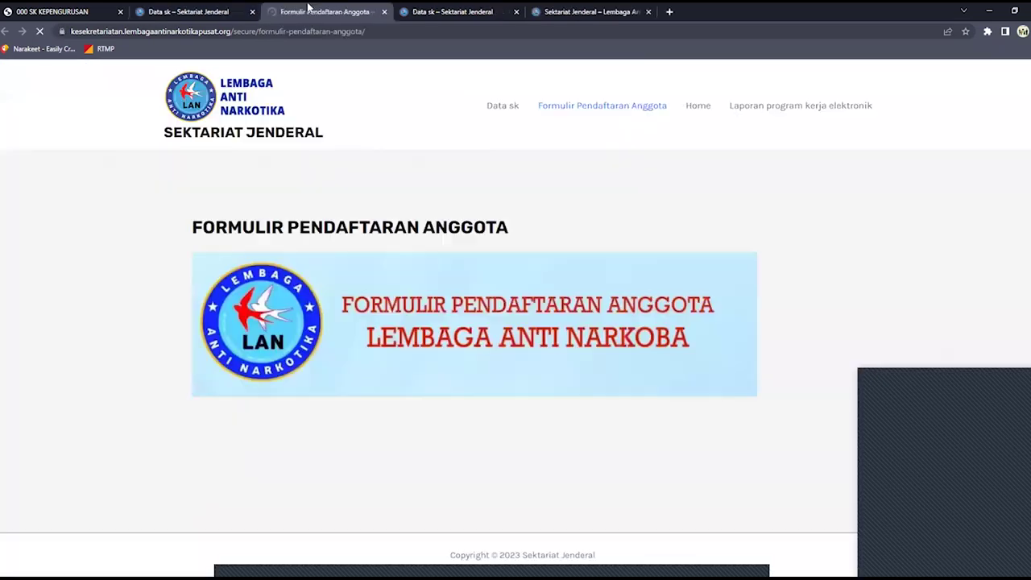
pyautogui.scroll(-2, 520, 282)
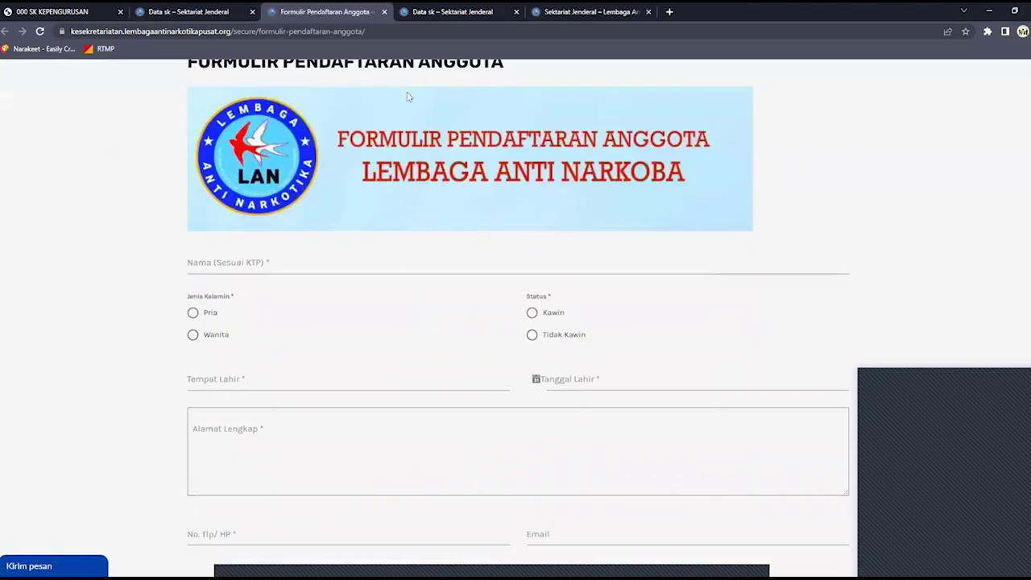
# Open a second copy of the Formulir Pendaftaran Anggota page in a new tab using its copied address
pyautogui.click(344, 32)
pyautogui.hotkey('ctrl', 'c')
pyautogui.rightClick(344, 33)
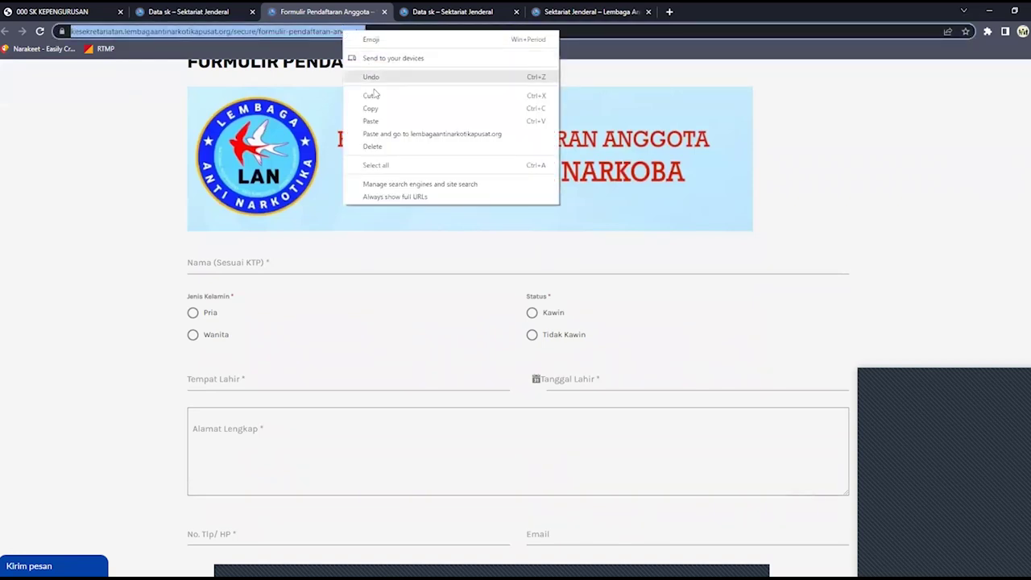
pyautogui.click(668, 17)
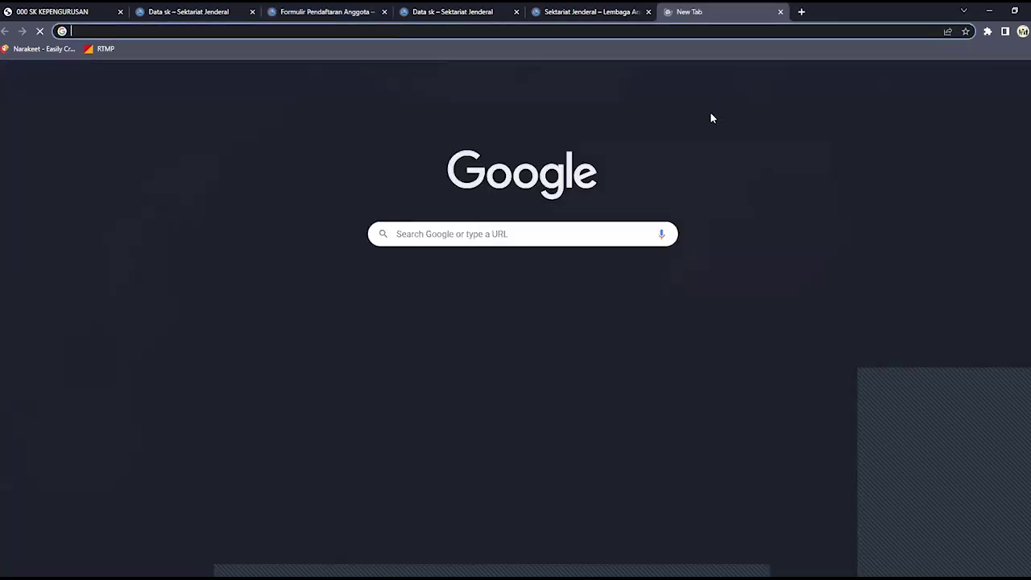
pyautogui.rightClick(668, 29)
pyautogui.click(708, 99)
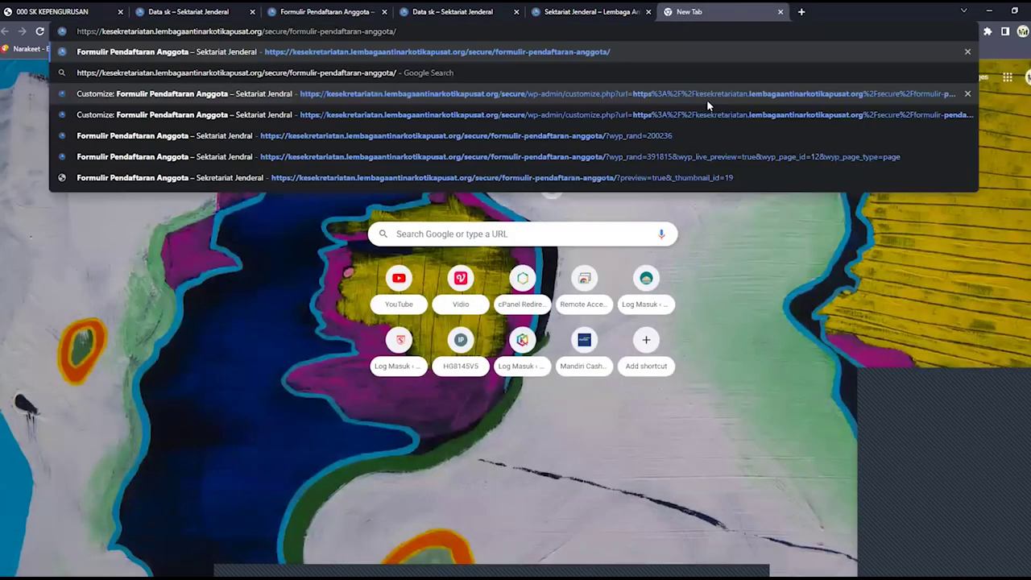
pyautogui.press('Return')
# Show the second registration form in the mobile device view and place its tab beside the desktop form's tab
pyautogui.rightClick(775, 249)
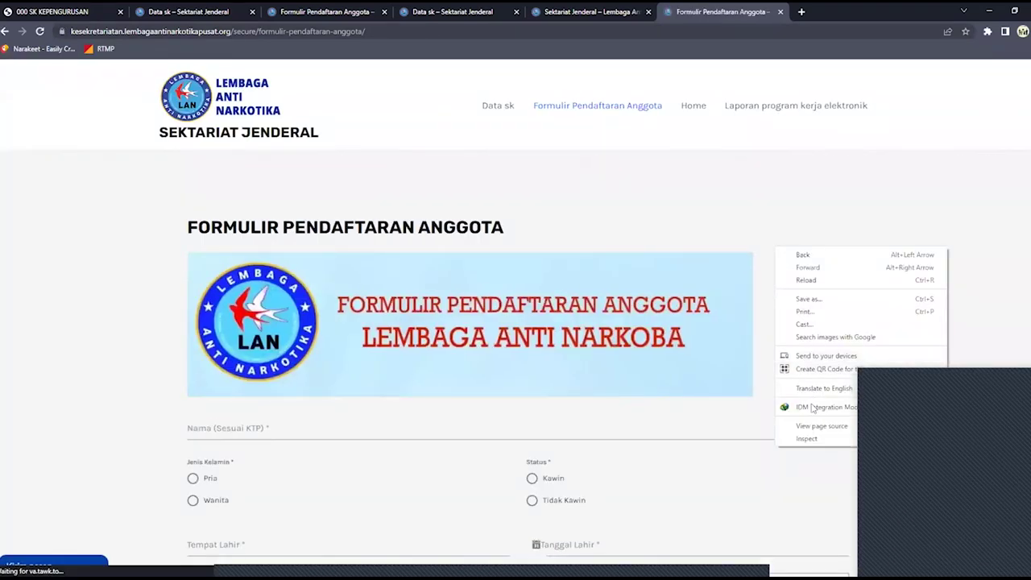
pyautogui.click(814, 438)
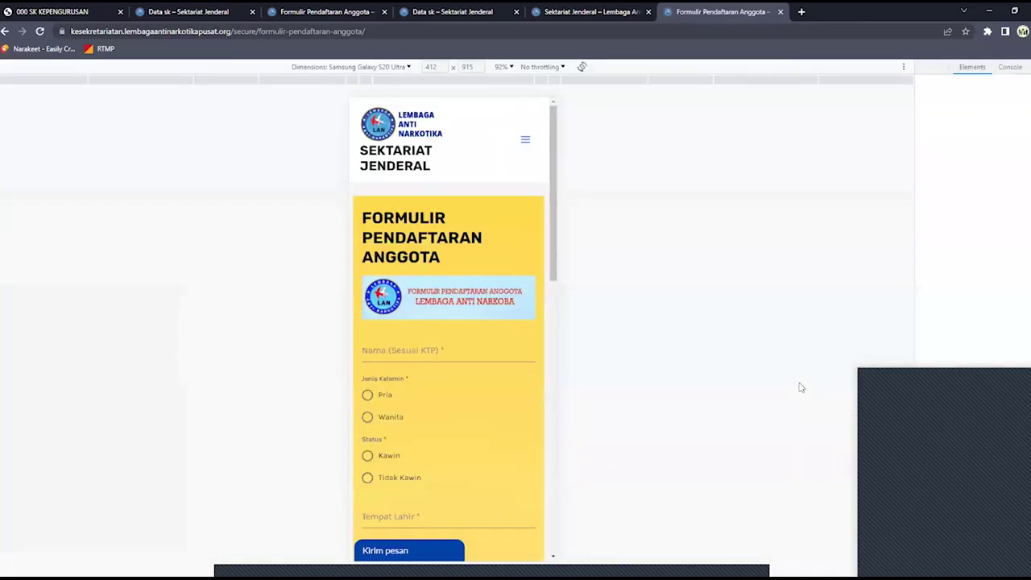
pyautogui.moveTo(722, 11); pyautogui.dragTo(417, 11)
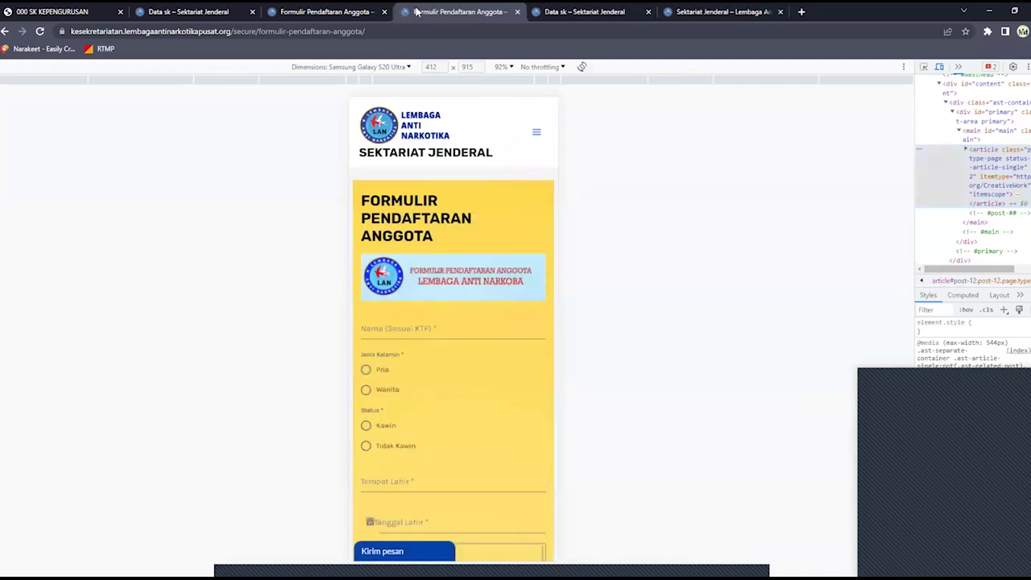
# Enter the applicant's name in the desktop registration form and choose Pria as gender and Tidak Kawin as status
pyautogui.click(334, 11)
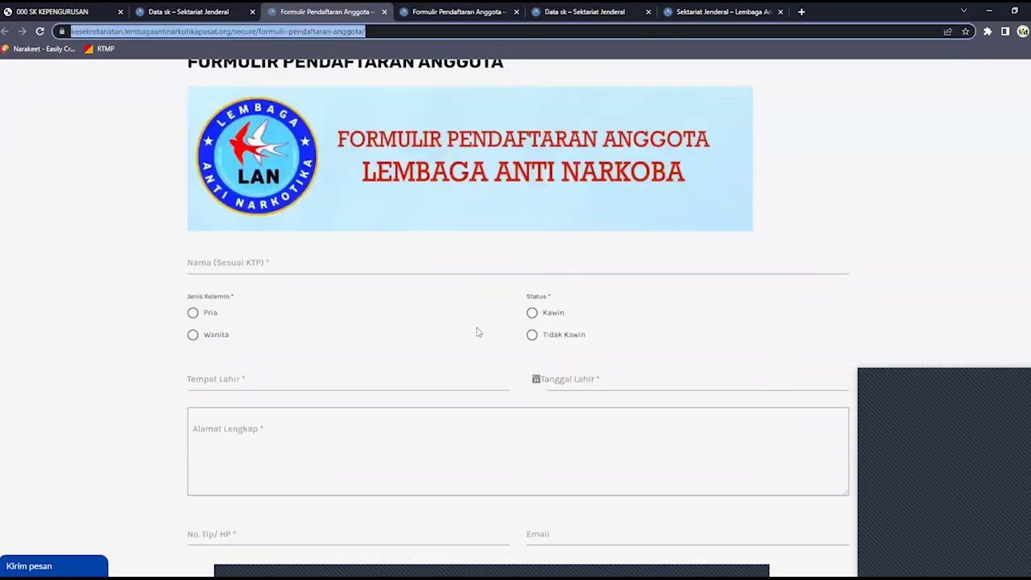
pyautogui.scroll(-2, 477, 332)
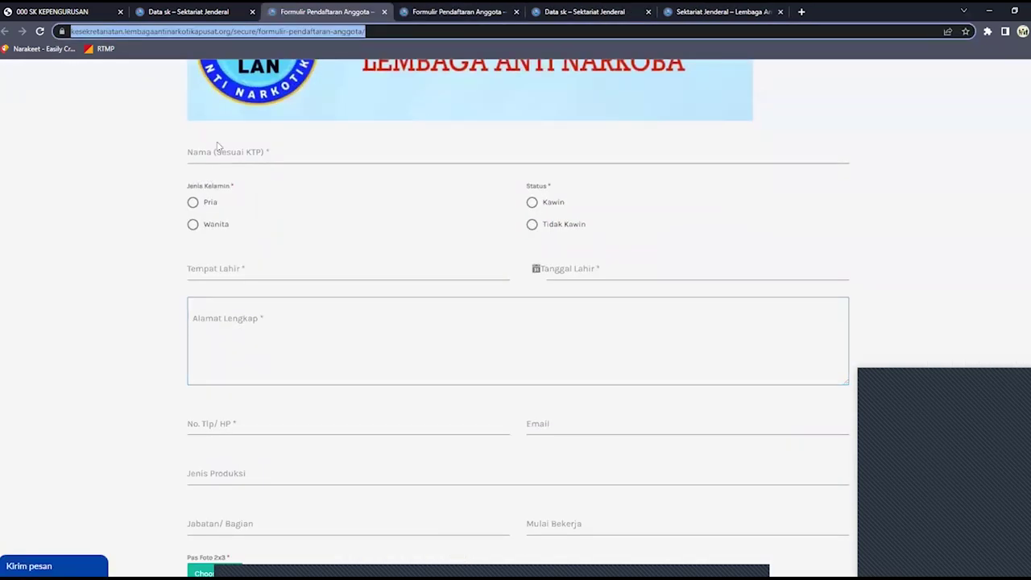
pyautogui.click(242, 155)
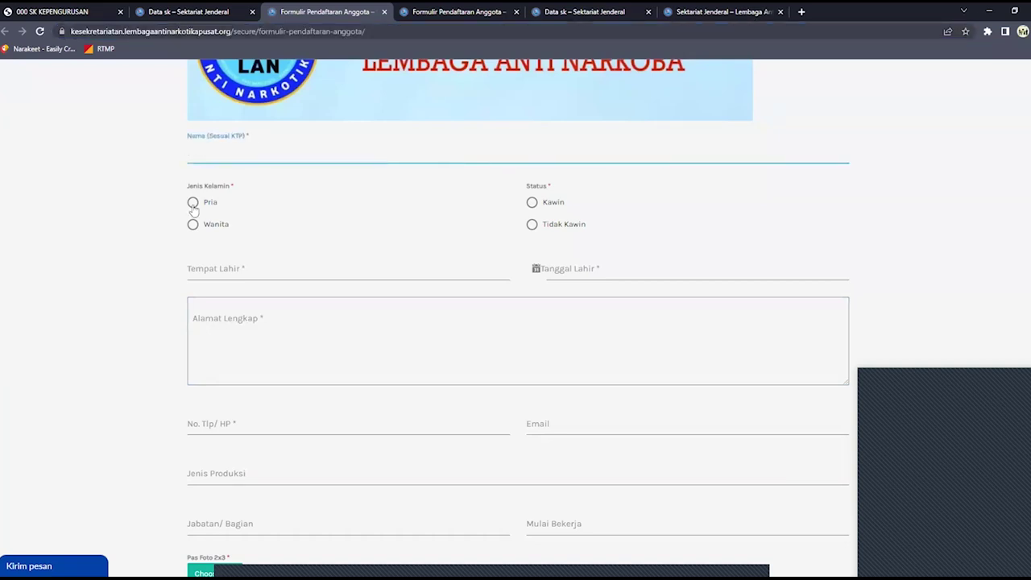
pyautogui.click(192, 224)
pyautogui.click(193, 217)
pyautogui.click(212, 153)
pyautogui.write('Irawan')
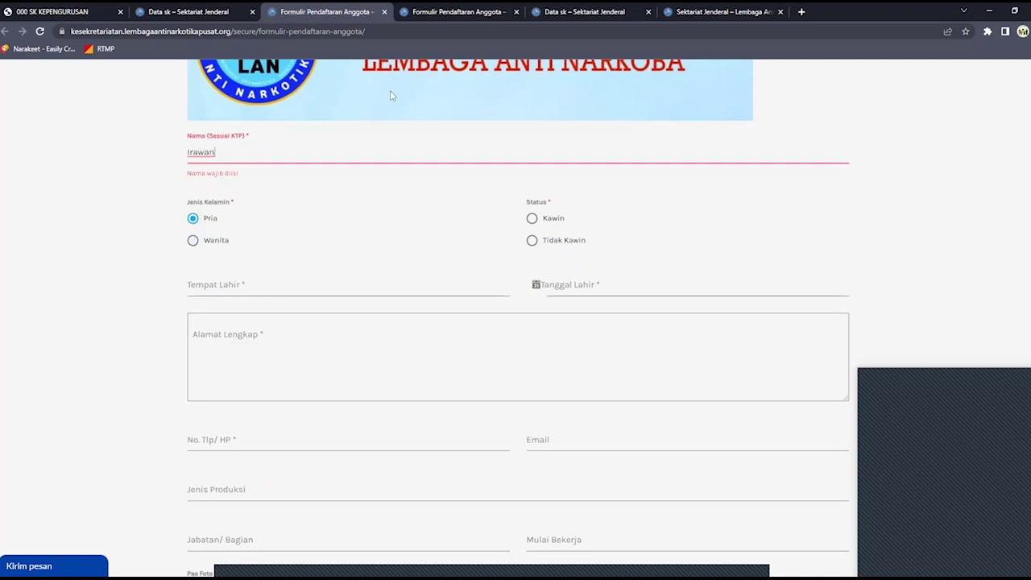
pyautogui.click(532, 250)
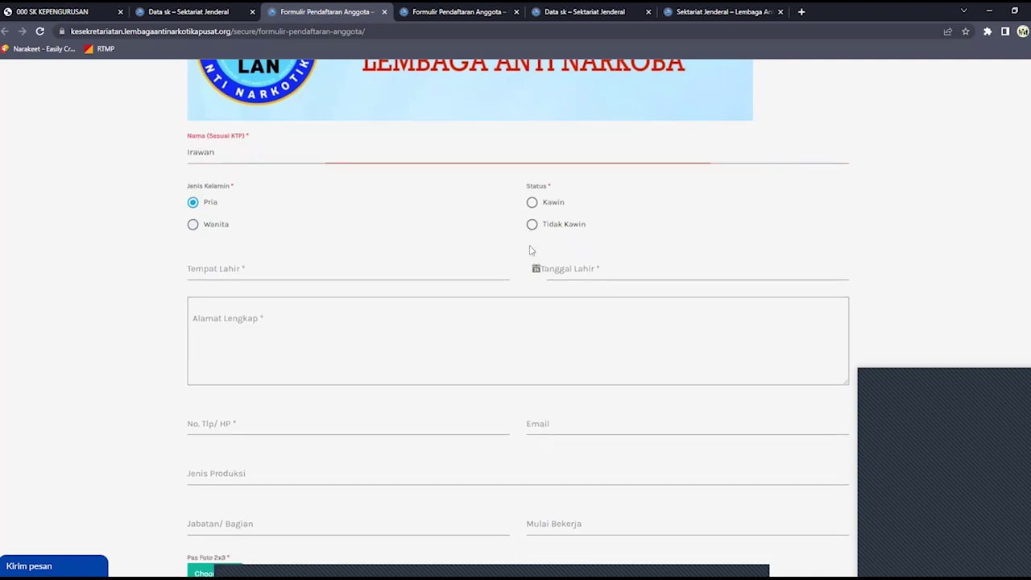
pyautogui.click(531, 224)
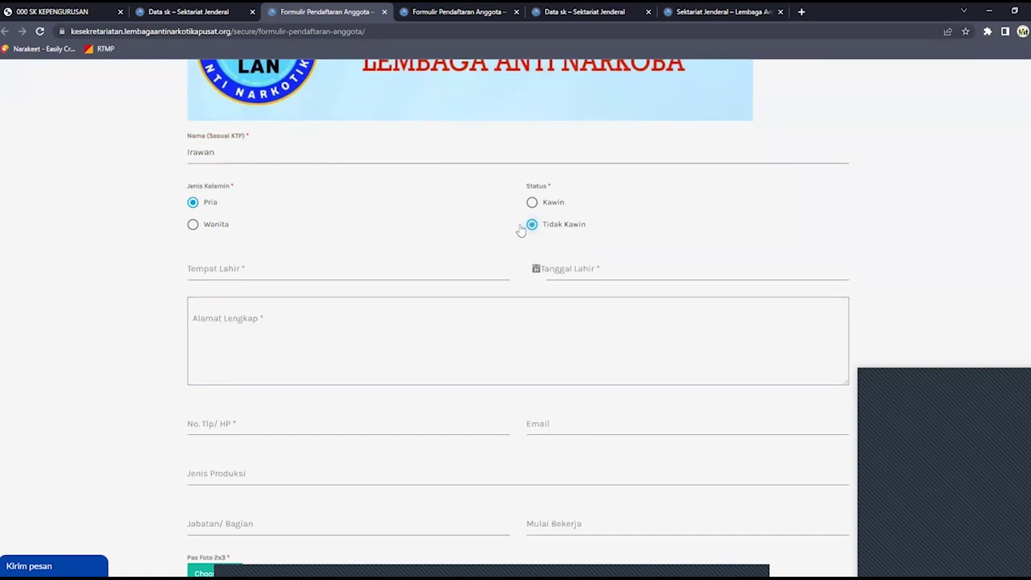
# Fill in the birthplace as Garut, the applicant's date of birth and the full address
pyautogui.click(242, 274)
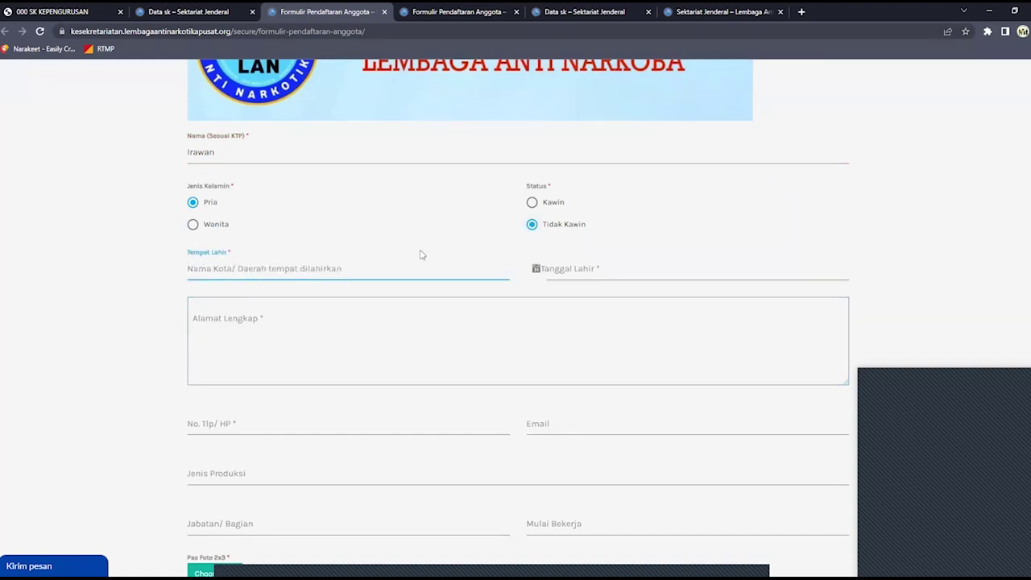
pyautogui.write('Garut')
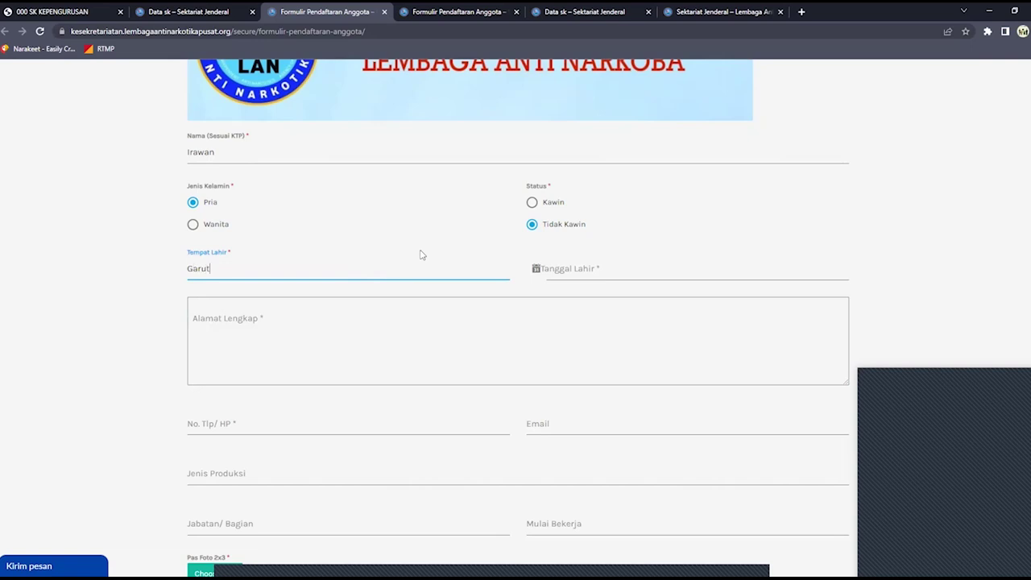
pyautogui.click(630, 281)
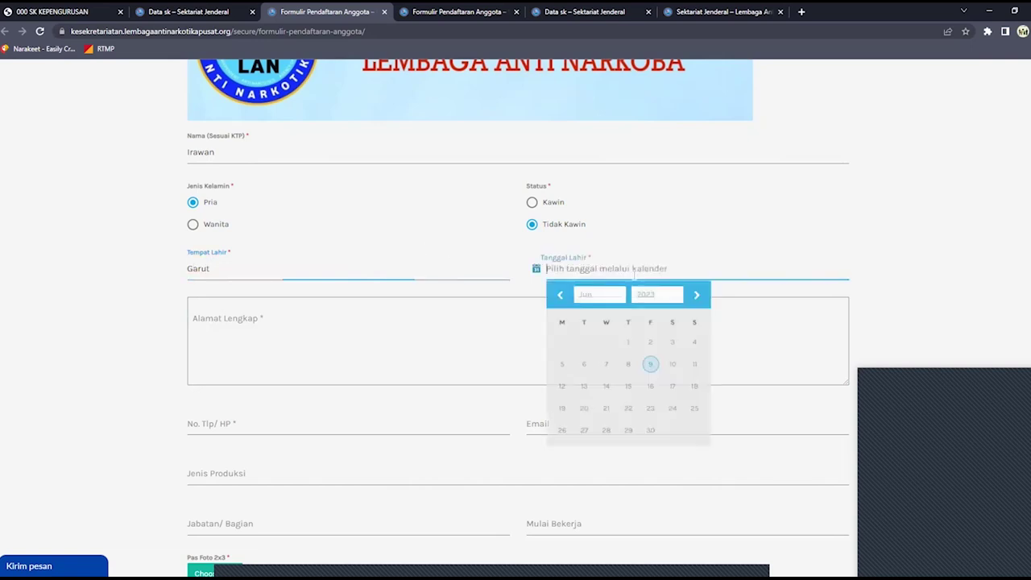
pyautogui.click(602, 381)
pyautogui.write('dasdasd')
# Fill in the applicant's phone number and e-mail with sample entries
pyautogui.click(350, 435)
pyautogui.click(549, 420)
pyautogui.click(336, 475)
pyautogui.click(359, 427)
pyautogui.write('2232')
pyautogui.click(531, 431)
pyautogui.write('23232')
# Enter 232 for each of Jenis Produksi, Jabatan/ Bagian and Mulai Bekerja
pyautogui.click(392, 474)
pyautogui.scroll(-2, 227, 464)
pyautogui.write('232')
pyautogui.press('Tab')
pyautogui.write('232')
pyautogui.click(562, 364)
pyautogui.write('232')
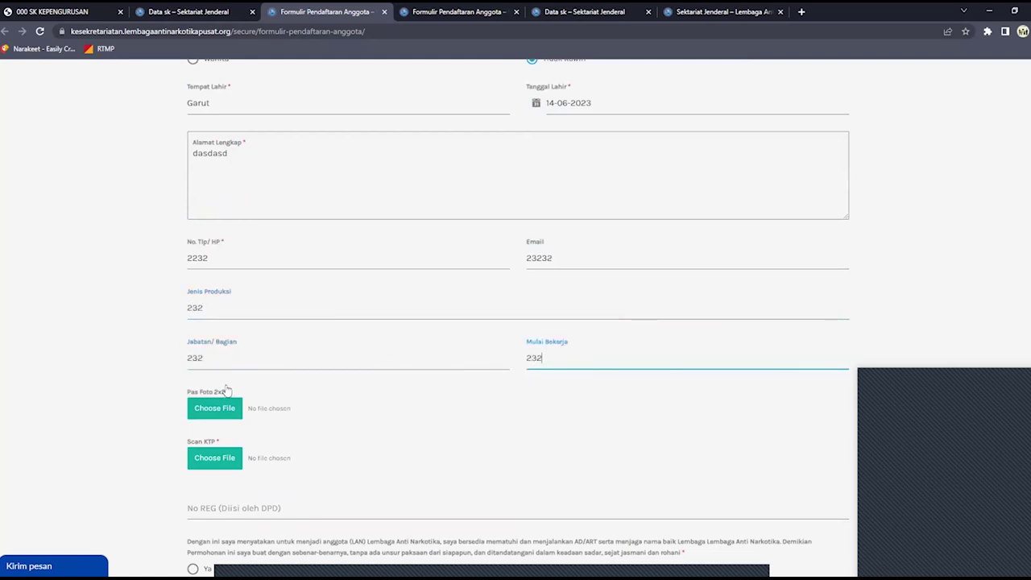
pyautogui.click(223, 410)
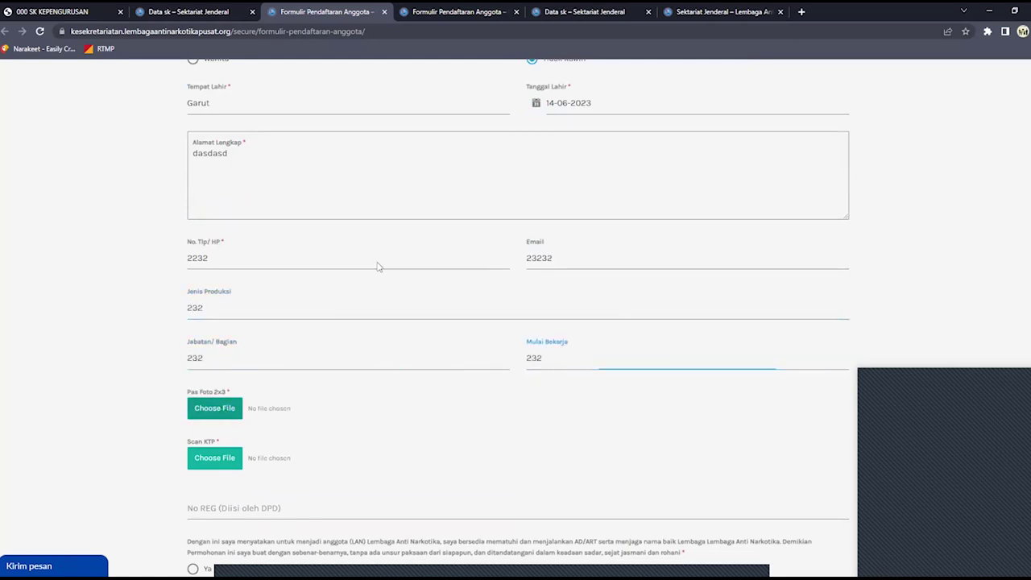
pyautogui.press('Escape')
pyautogui.scroll(-2, 225, 419)
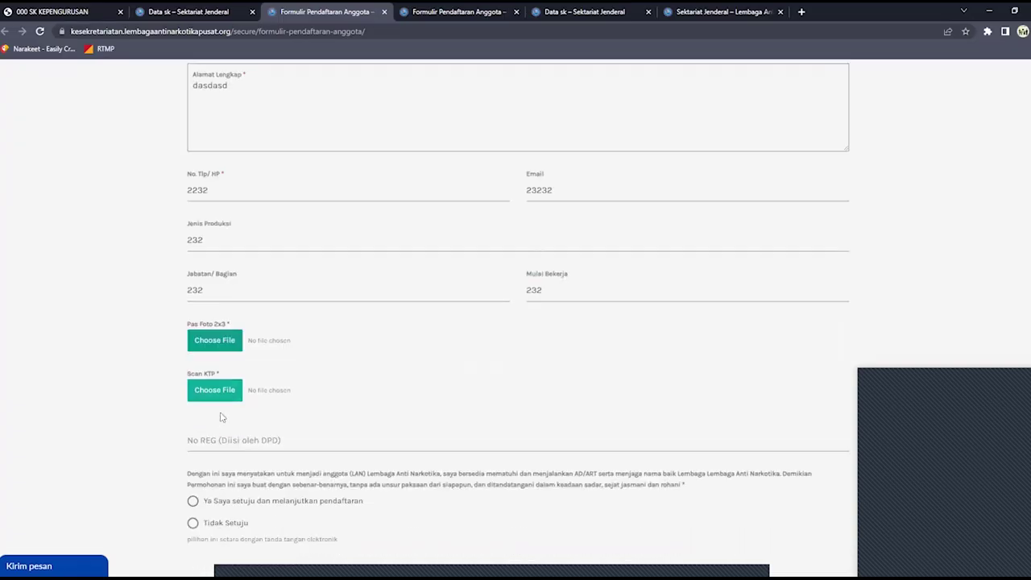
# Review the photo and KTP upload fields, the membership declaration with its electronic-signature note, and the filled-in desktop registration entries
pyautogui.click(242, 345)
pyautogui.moveTo(187, 376); pyautogui.dragTo(729, 393)
pyautogui.moveTo(179, 444); pyautogui.dragTo(346, 445)
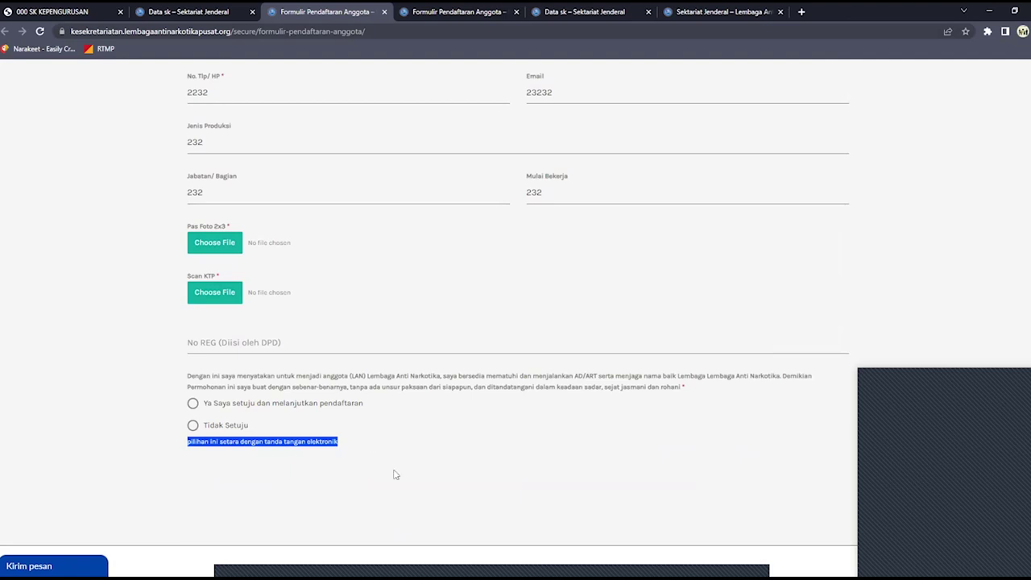
pyautogui.click(366, 463)
pyautogui.scroll(4, 352, 443)
pyautogui.scroll(3, 355, 453)
pyautogui.scroll(-3, 357, 451)
pyautogui.scroll(-1, 337, 445)
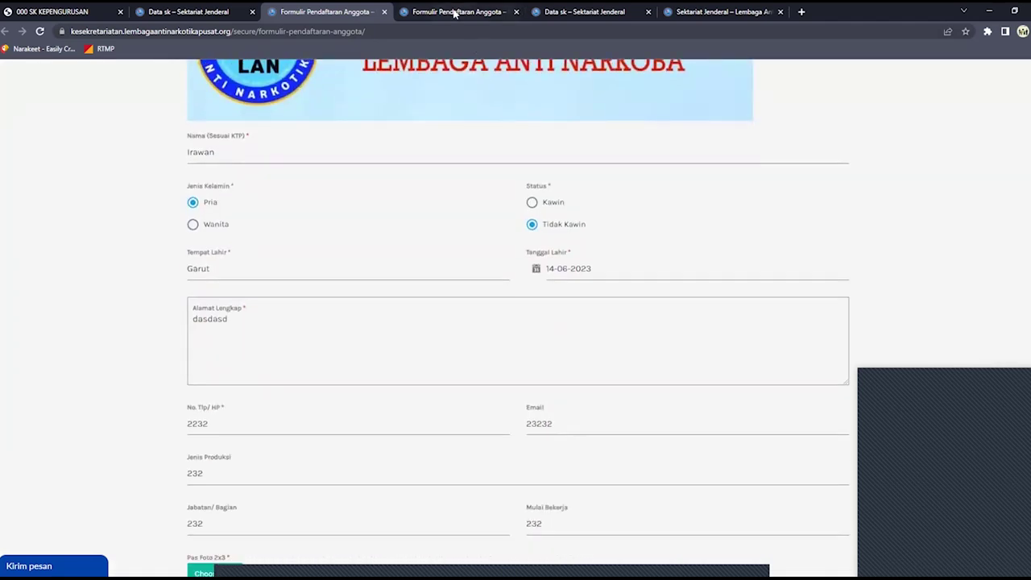
# View the mobile registration form, the Sekretariat Jenderal home page and the mobile Data SK form
pyautogui.moveTo(457, 10)
pyautogui.click(473, 10)
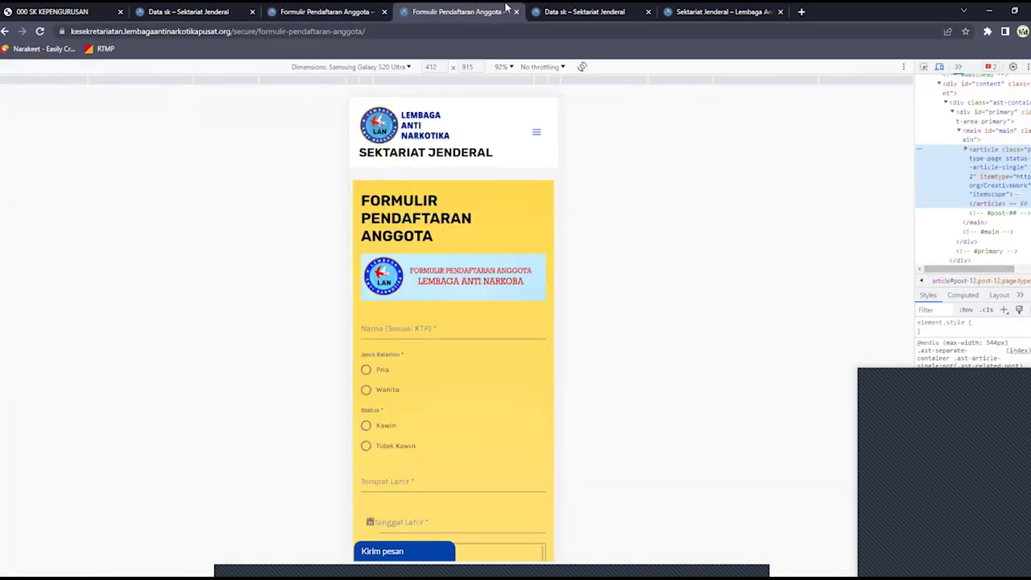
pyautogui.click(559, 9)
pyautogui.click(454, 11)
pyautogui.click(562, 9)
pyautogui.click(676, 10)
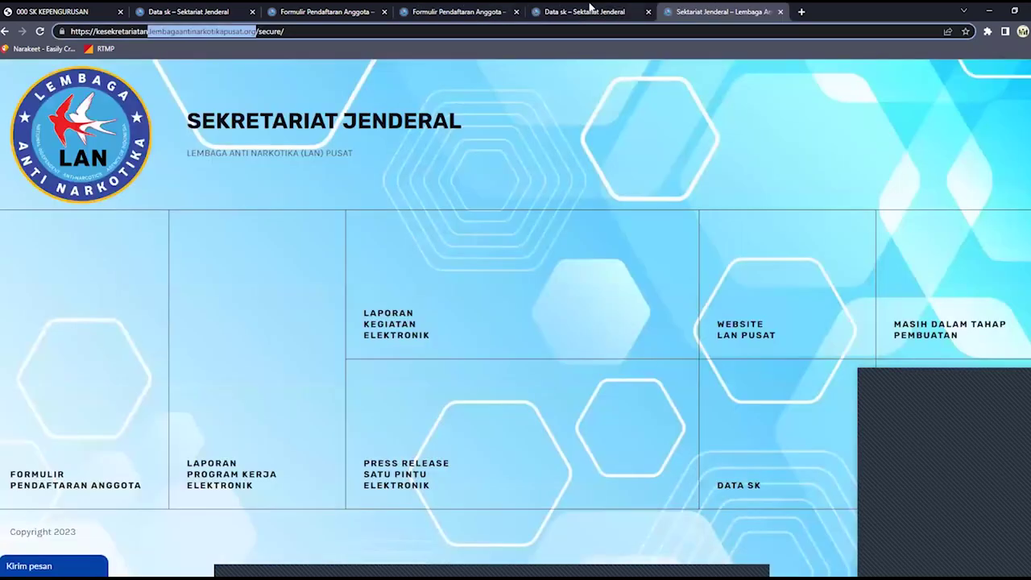
pyautogui.click(590, 10)
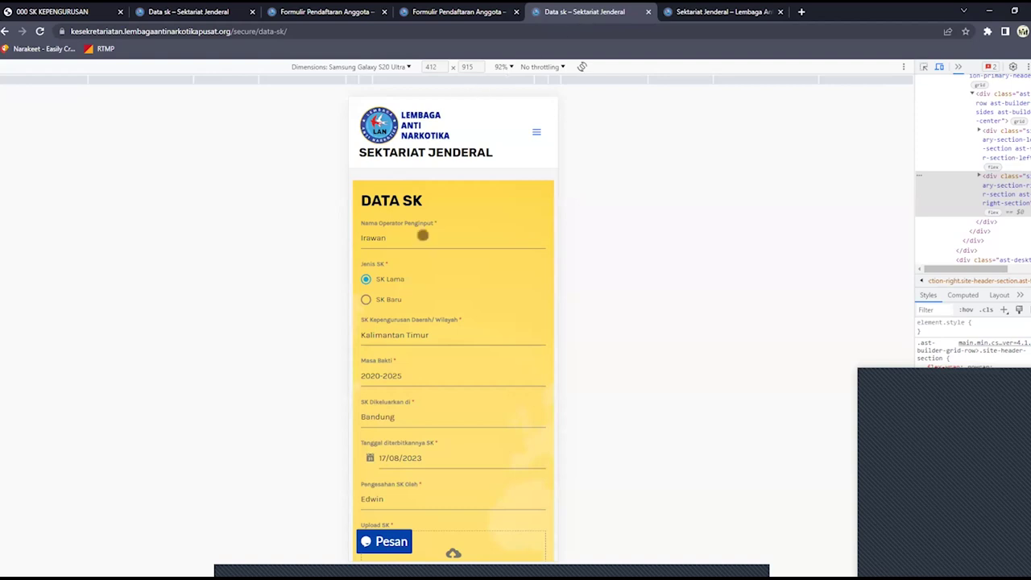
# Compare the desktop version of the member registration form with its mobile version
pyautogui.click(721, 9)
pyautogui.click(631, 16)
pyautogui.click(488, 12)
pyautogui.click(298, 8)
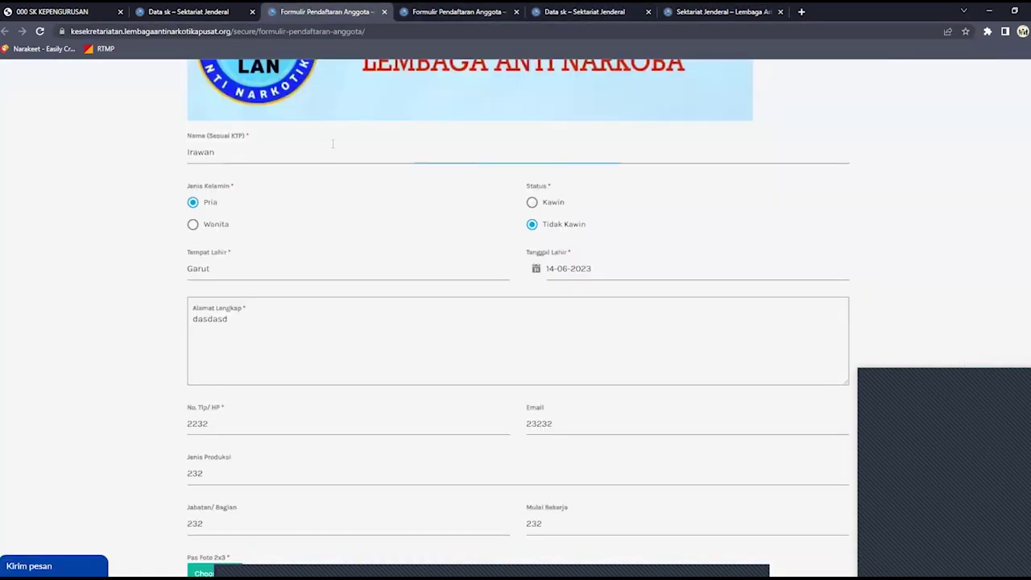
pyautogui.click(489, 9)
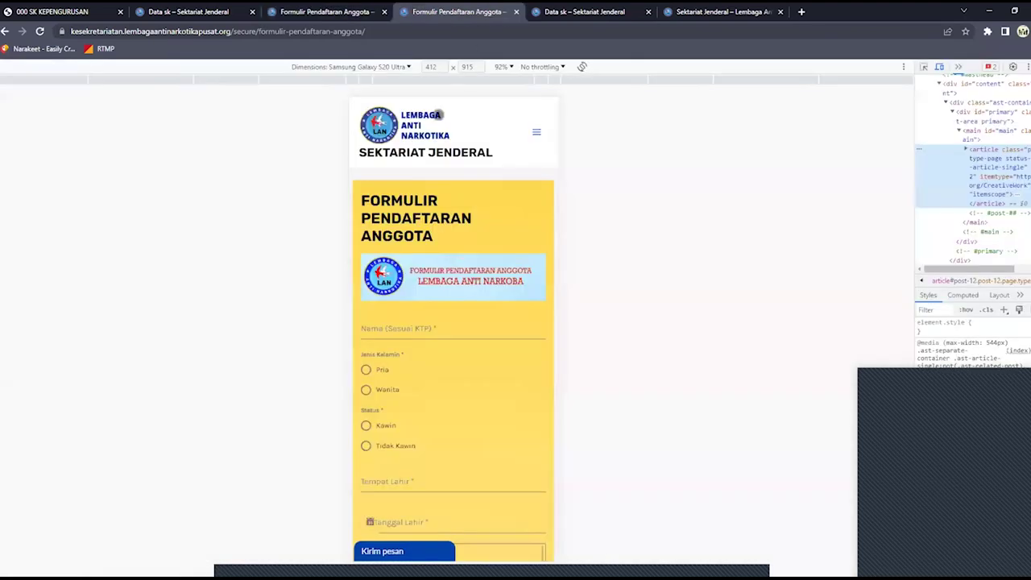
pyautogui.scroll(-5, 383, 185)
pyautogui.scroll(5, 384, 185)
pyautogui.click(366, 12)
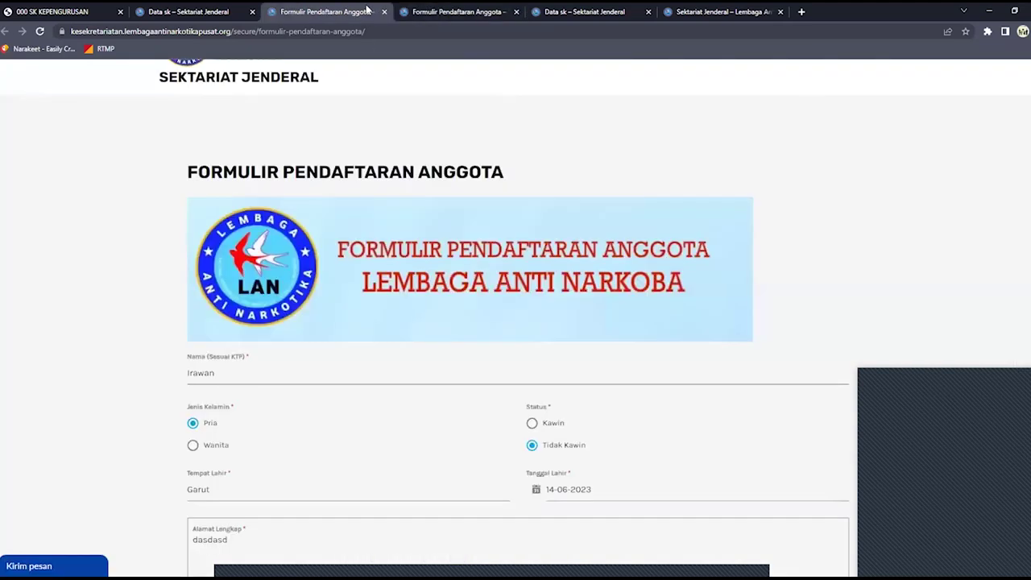
pyautogui.click(444, 10)
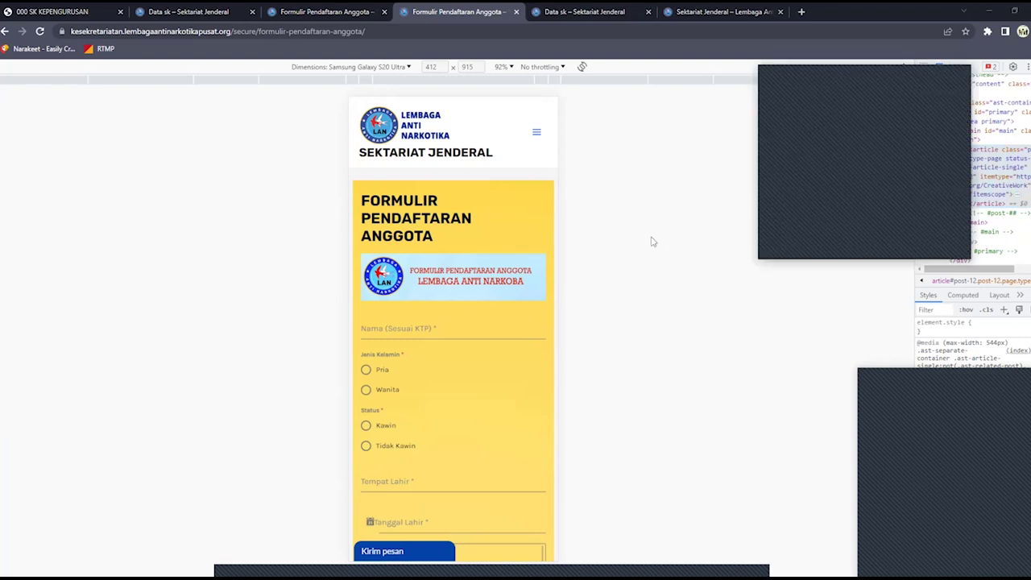
# Revisit the Sekretariat Jenderal home page and both registration form versions, ending on the mobile Data SK form
pyautogui.click(542, 9)
pyautogui.click(723, 11)
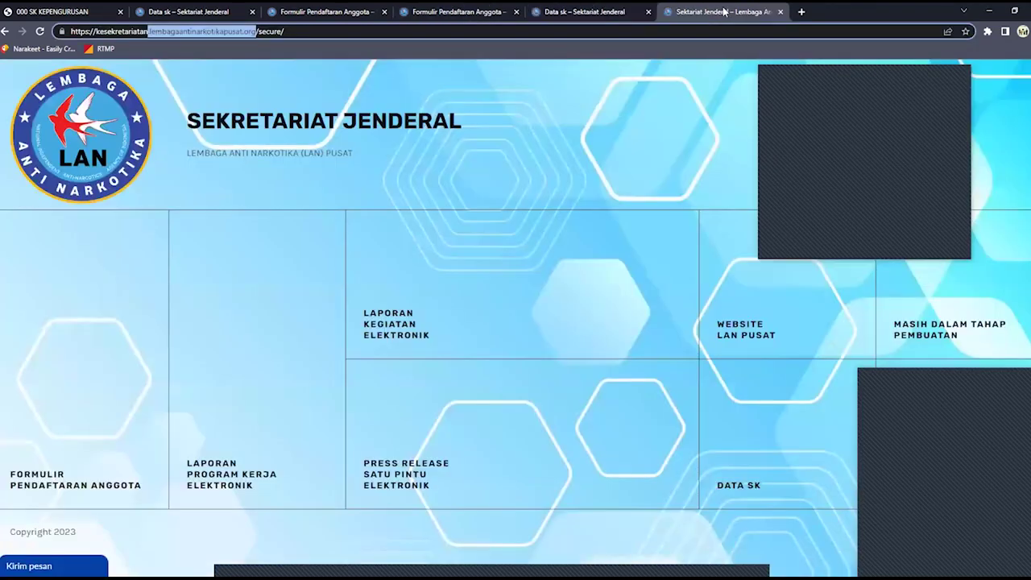
pyautogui.click(572, 11)
pyautogui.click(491, 10)
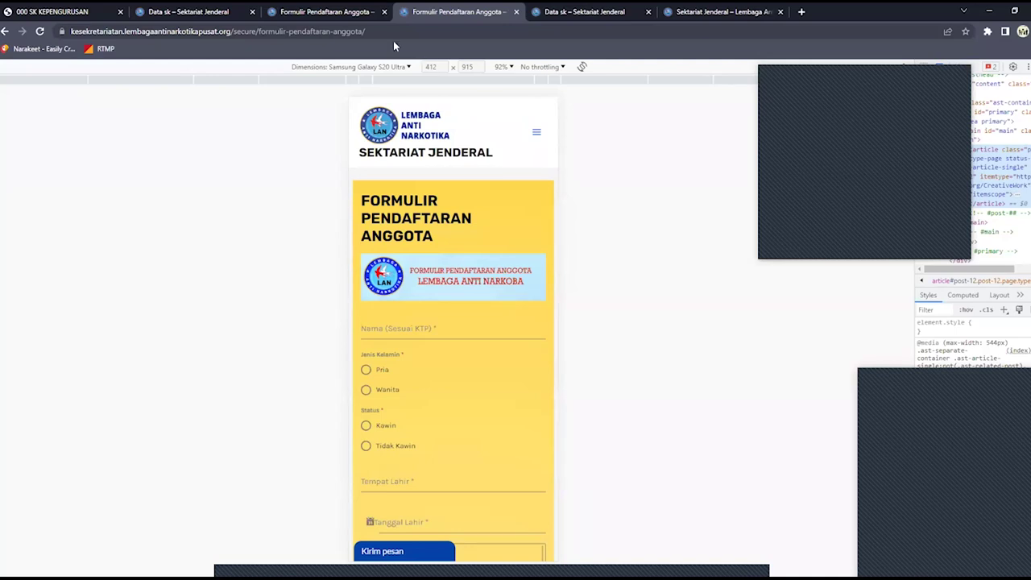
pyautogui.click(349, 13)
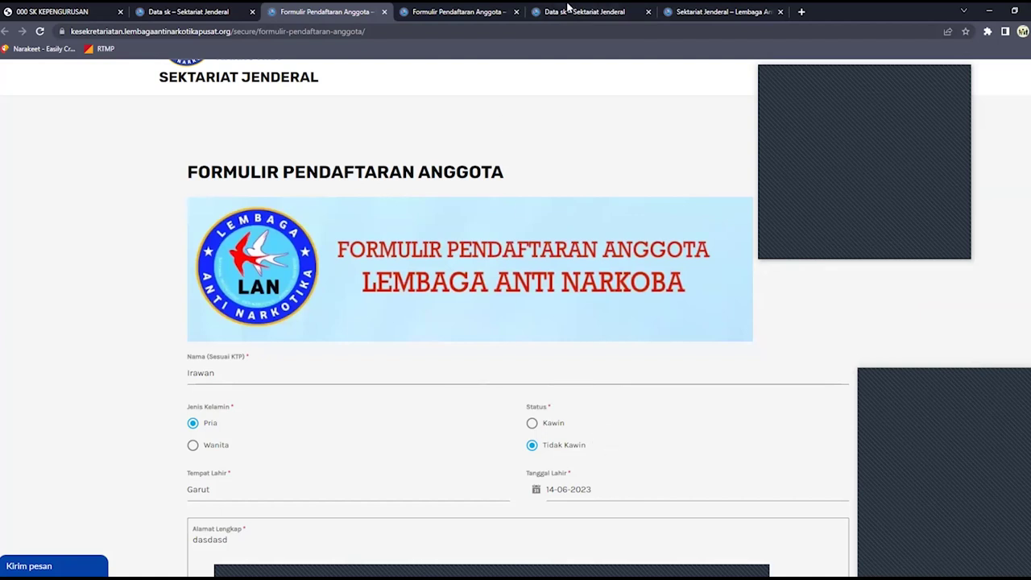
pyautogui.click(455, 14)
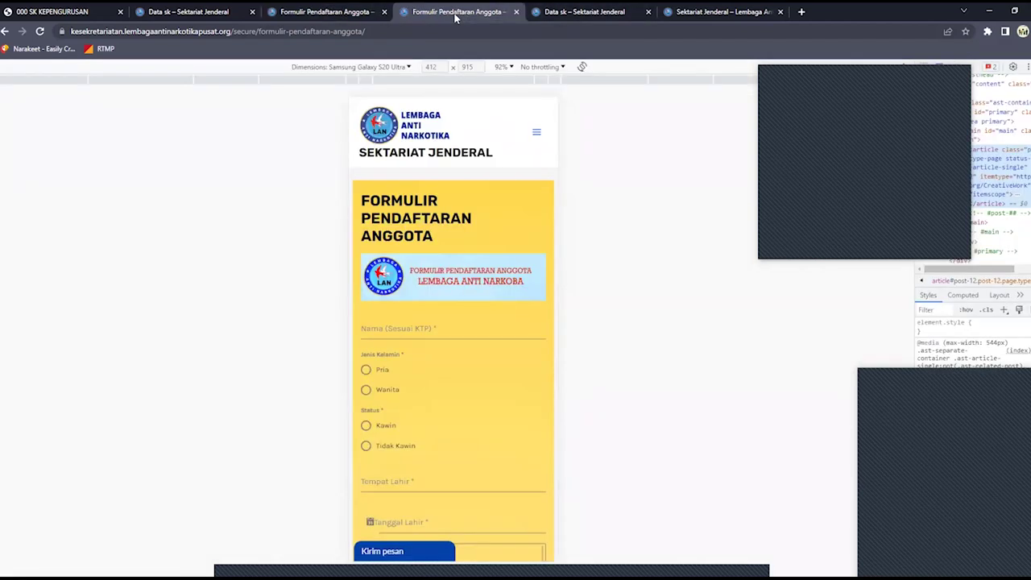
pyautogui.click(592, 15)
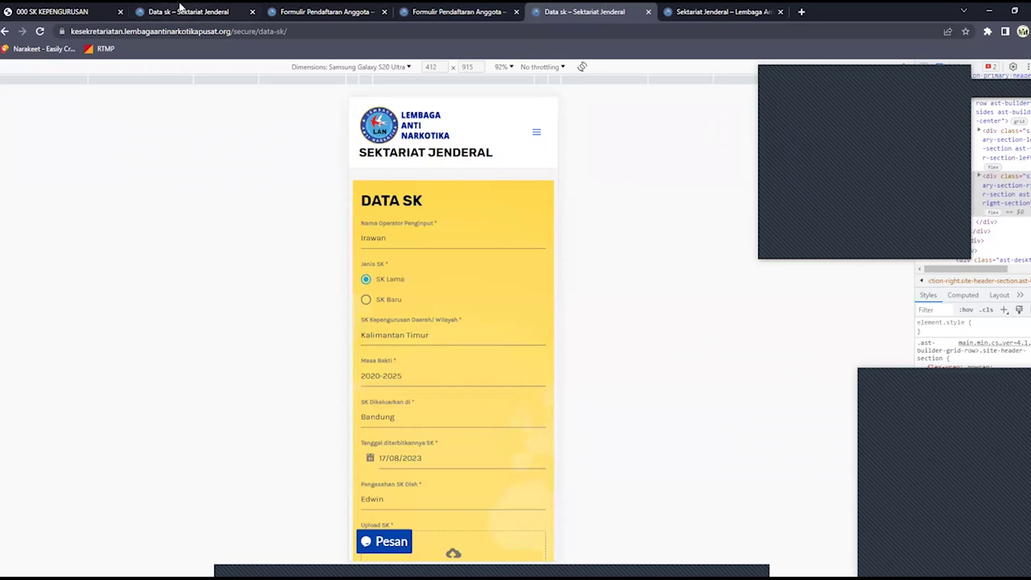
# Show the first page of the 000 SK KEPENGURUSAN PDF and return to the Sekretariat Jenderal home page
pyautogui.click(182, 11)
pyautogui.click(92, 11)
pyautogui.scroll(10, 266, 172)
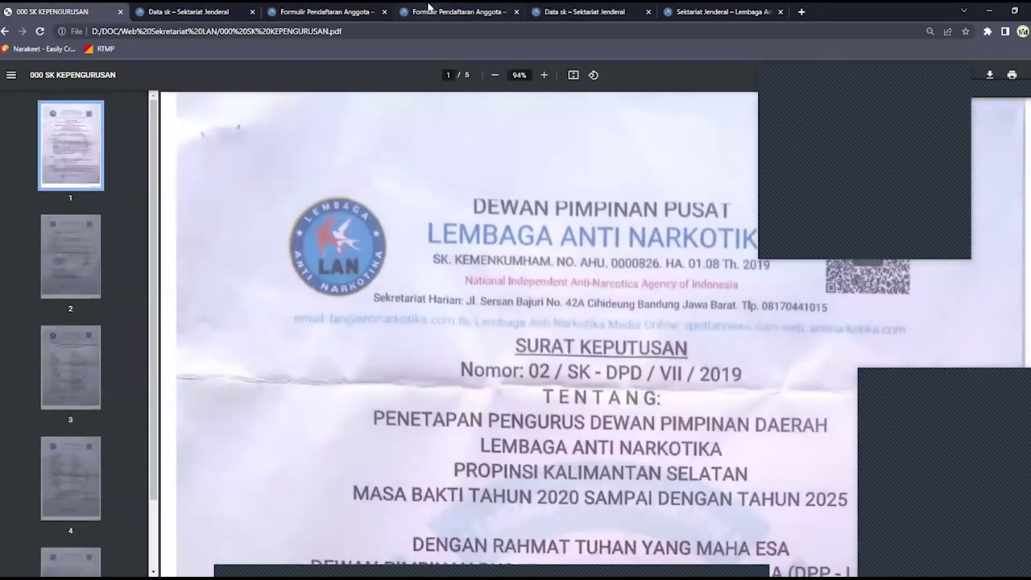
pyautogui.click(429, 8)
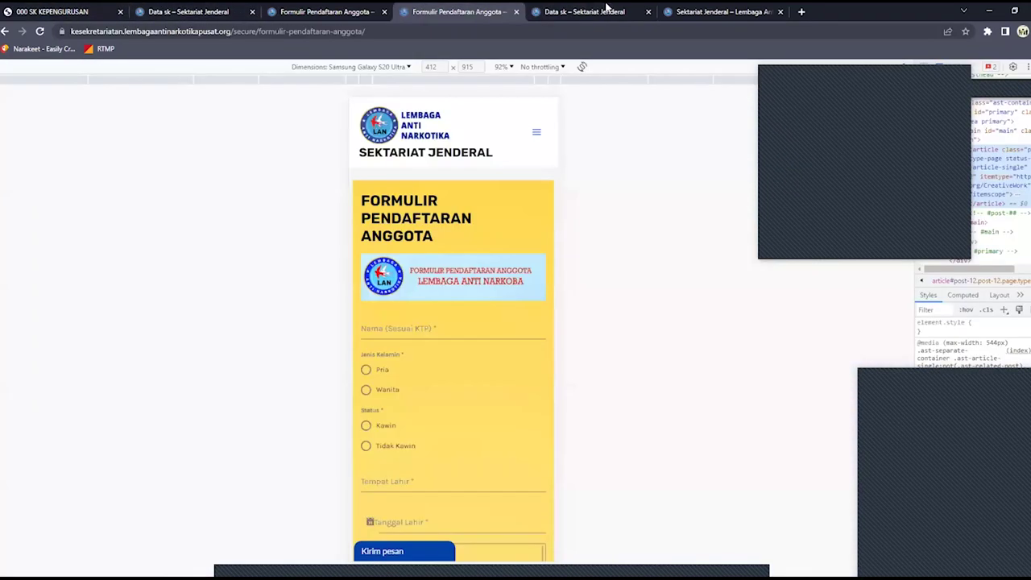
pyautogui.click(617, 9)
pyautogui.click(688, 8)
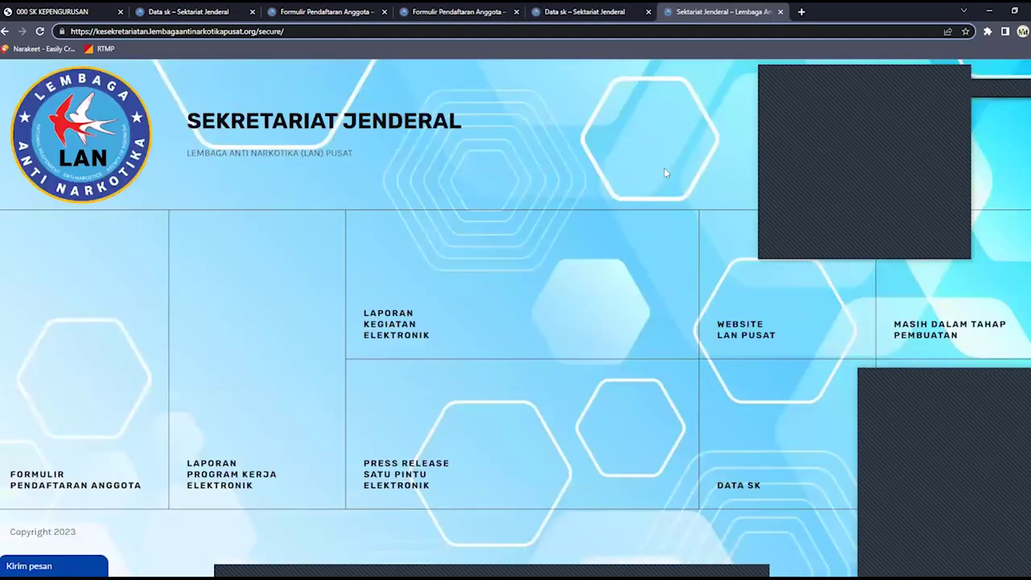